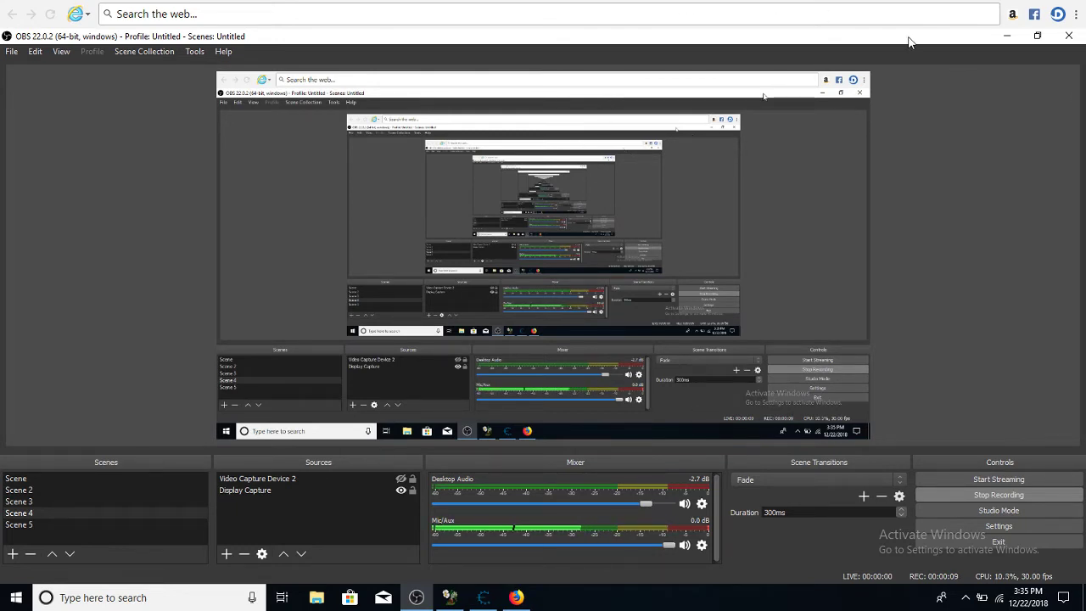
Minimize OBS Studio and move the Plants vs. Zombies window up and to the left.
{"action": "left_click", "coordinate": [1005, 35]}
{"action": "mouse_move", "coordinate": [731, 146]}
{"action": "left_mouse_down"}
{"action": "mouse_move", "coordinate": [641, 140]}
{"action": "mouse_move", "coordinate": [679, 127]}
{"action": "mouse_move", "coordinate": [687, 83]}
{"action": "mouse_move", "coordinate": [643, 61]}
{"action": "mouse_move", "coordinate": [709, 126]}
{"action": "mouse_move", "coordinate": [684, 100]}
{"action": "mouse_move", "coordinate": [788, 145]}
{"action": "mouse_move", "coordinate": [768, 129]}
{"action": "left_mouse_up"}
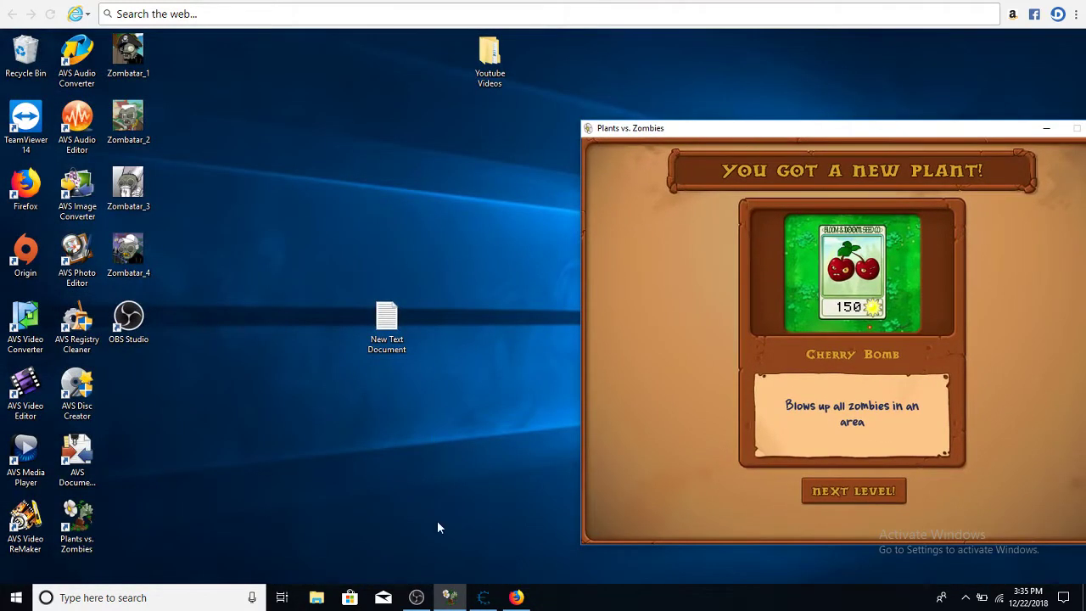
Reposition the game window and check the speaker volume from the notification area.
{"action": "left_click", "coordinate": [482, 597]}
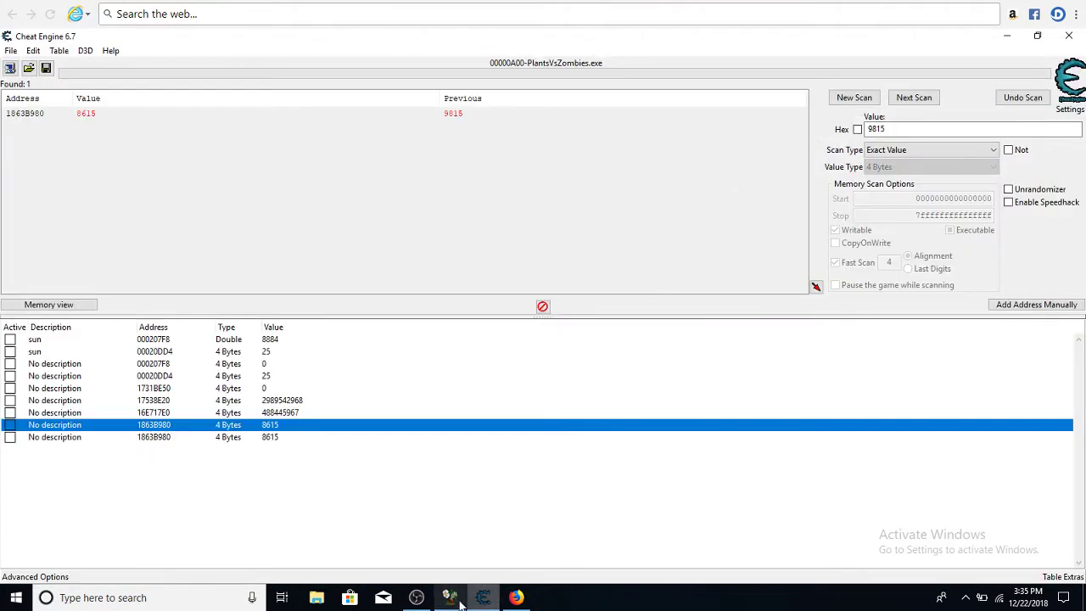
{"action": "left_click", "coordinate": [459, 602]}
{"action": "mouse_move", "coordinate": [640, 136]}
{"action": "left_mouse_down"}
{"action": "mouse_move", "coordinate": [687, 163]}
{"action": "mouse_move", "coordinate": [605, 161]}
{"action": "left_mouse_up"}
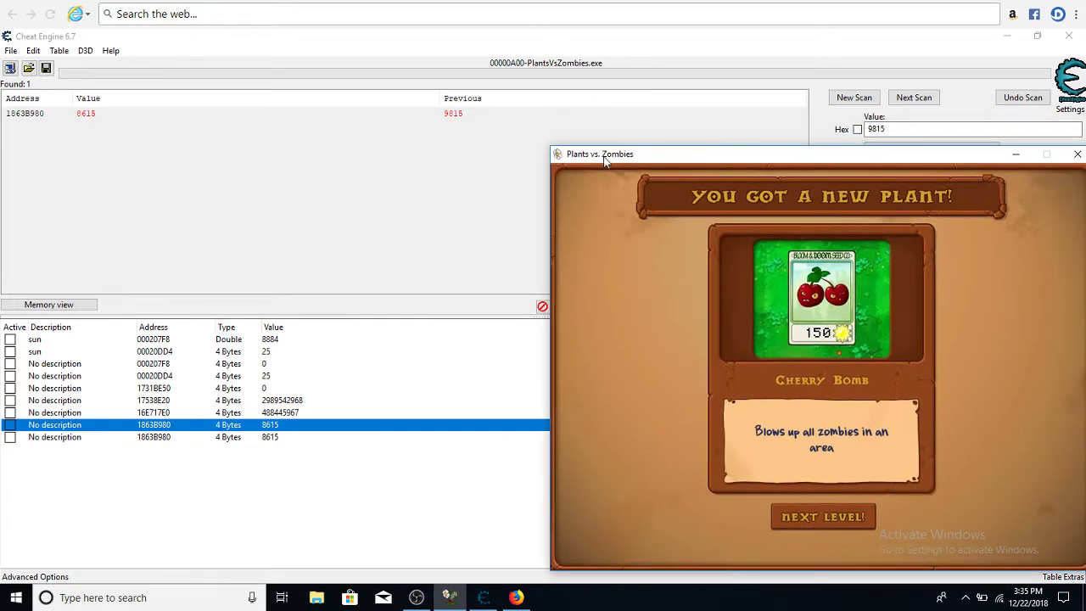
{"action": "left_click", "coordinate": [966, 597]}
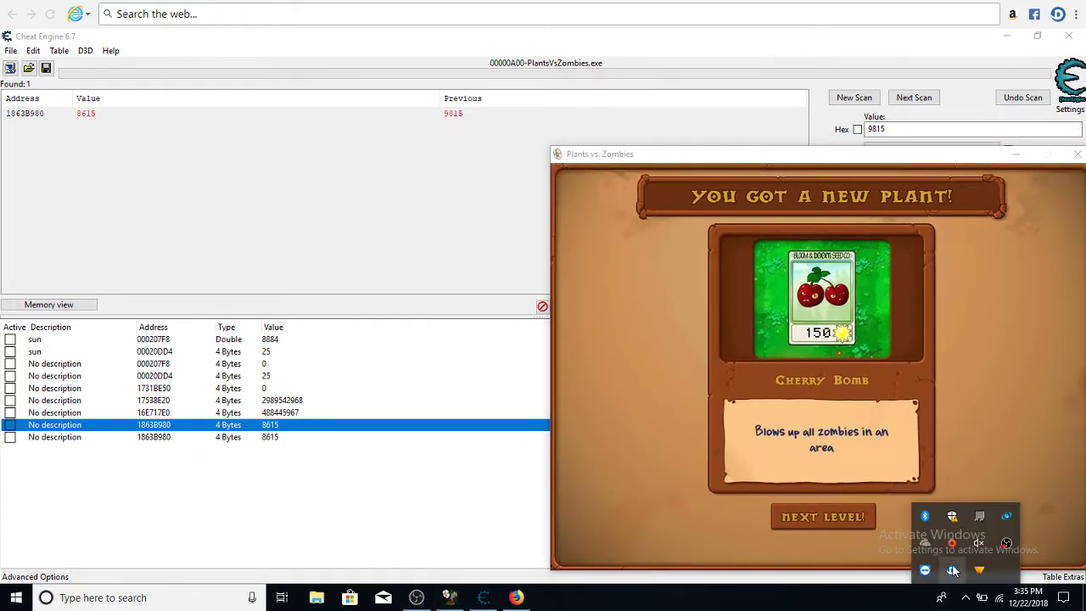
{"action": "left_click", "coordinate": [978, 543]}
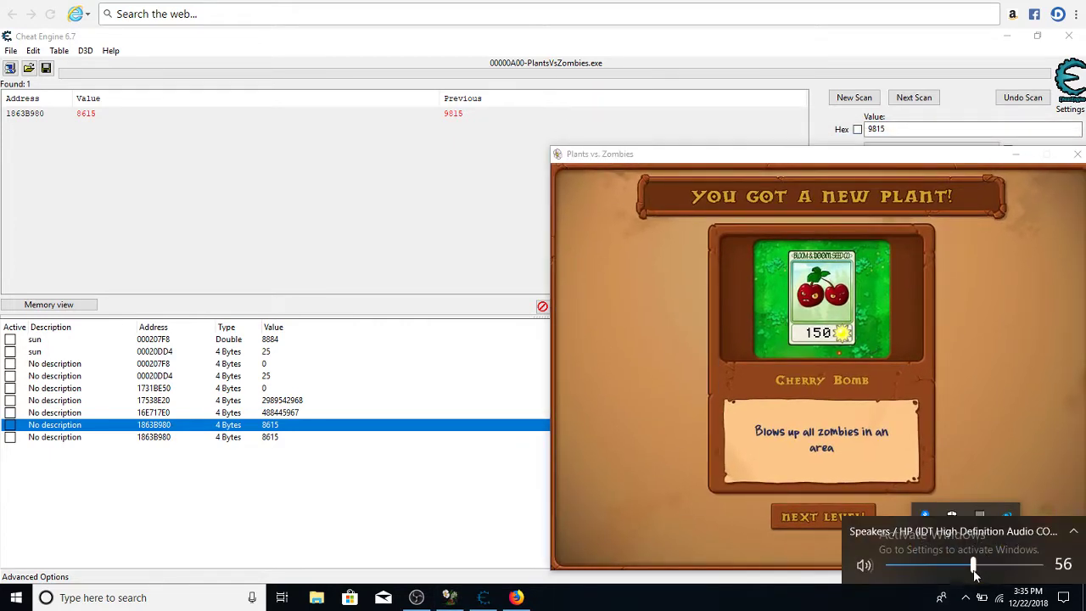
{"action": "left_click", "coordinate": [967, 595]}
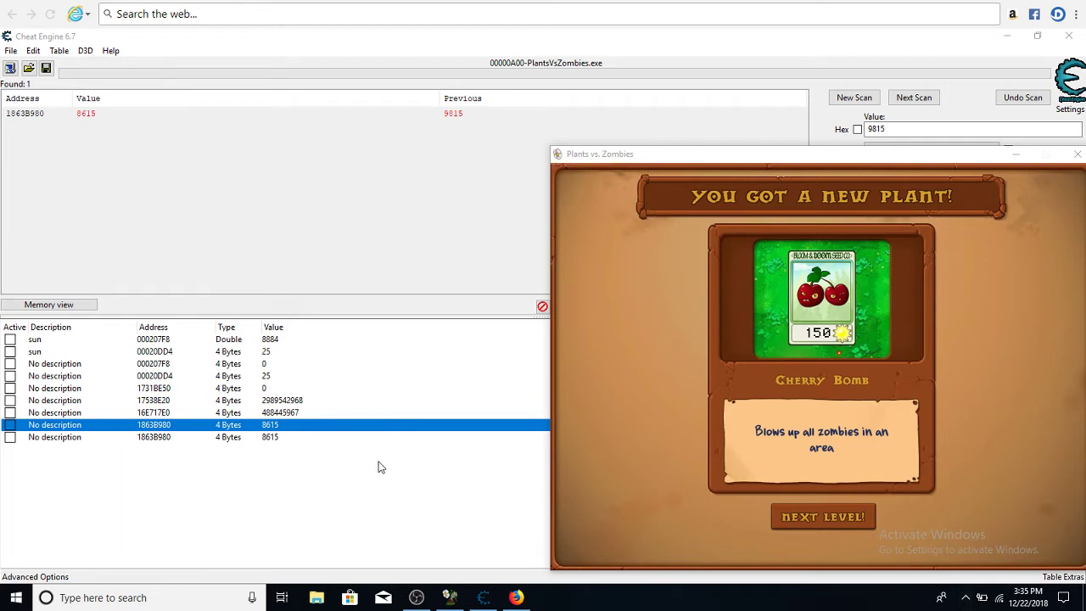
Start Level 1-3 with 50 sun, pause it via Menu, and drag the game window down.
{"action": "left_click", "coordinate": [827, 514]}
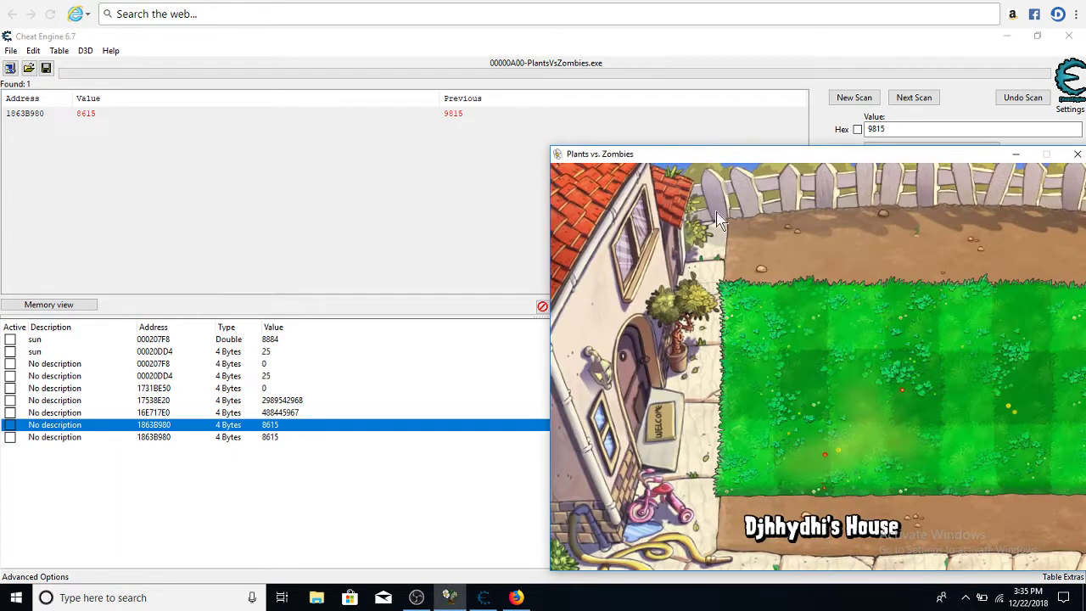
{"action": "left_click", "coordinate": [647, 144]}
{"action": "left_click", "coordinate": [450, 597]}
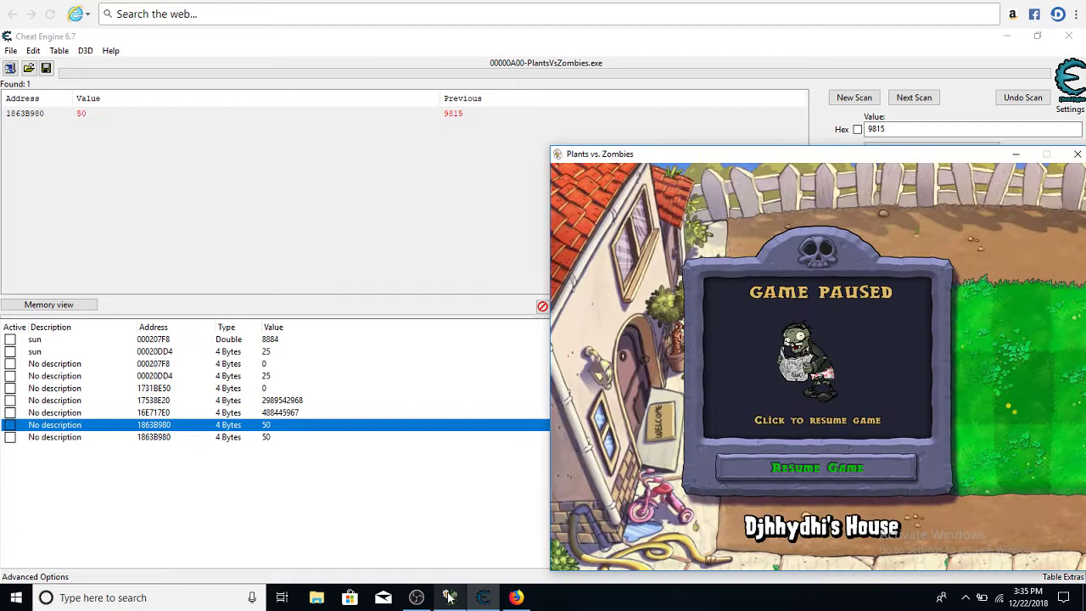
{"action": "mouse_move", "coordinate": [725, 154]}
{"action": "left_mouse_down"}
{"action": "mouse_move", "coordinate": [249, 31]}
{"action": "mouse_move", "coordinate": [108, 33]}
{"action": "left_mouse_up"}
{"action": "left_click", "coordinate": [325, 364]}
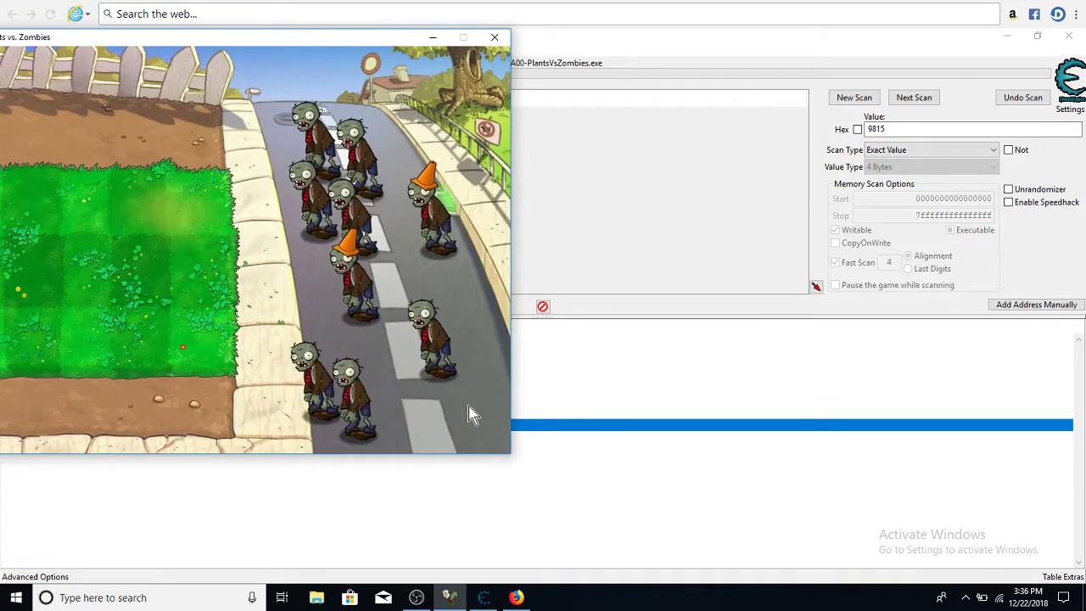
{"action": "left_click_drag", "start_coordinate": [212, 38], "coordinate": [259, 38]}
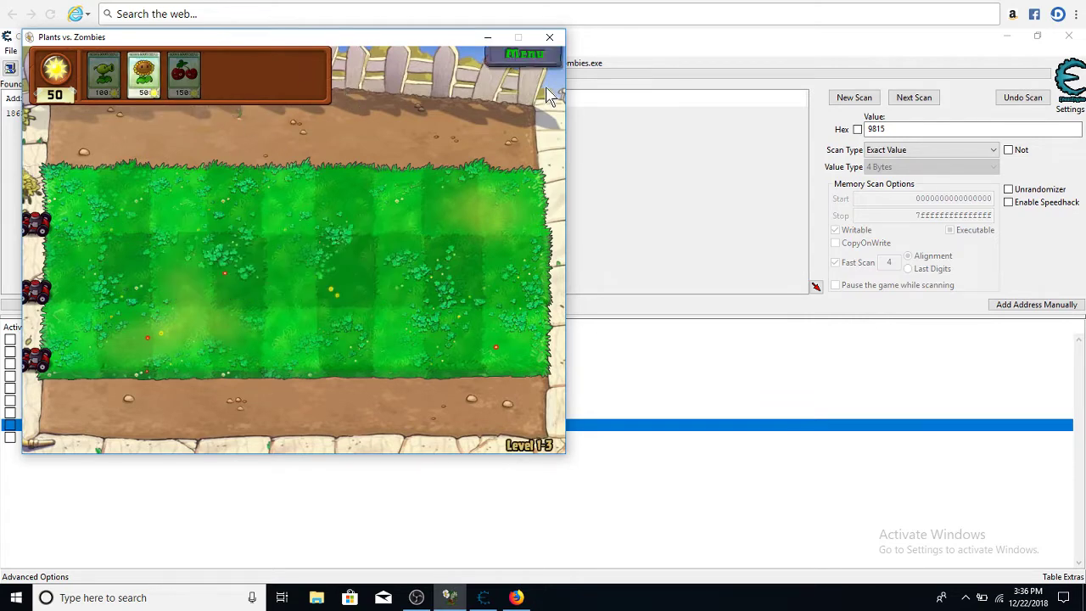
{"action": "left_click", "coordinate": [526, 56]}
{"action": "mouse_move", "coordinate": [97, 39]}
{"action": "left_mouse_down"}
{"action": "mouse_move", "coordinate": [424, 246]}
{"action": "mouse_move", "coordinate": [408, 527]}
{"action": "left_mouse_up"}
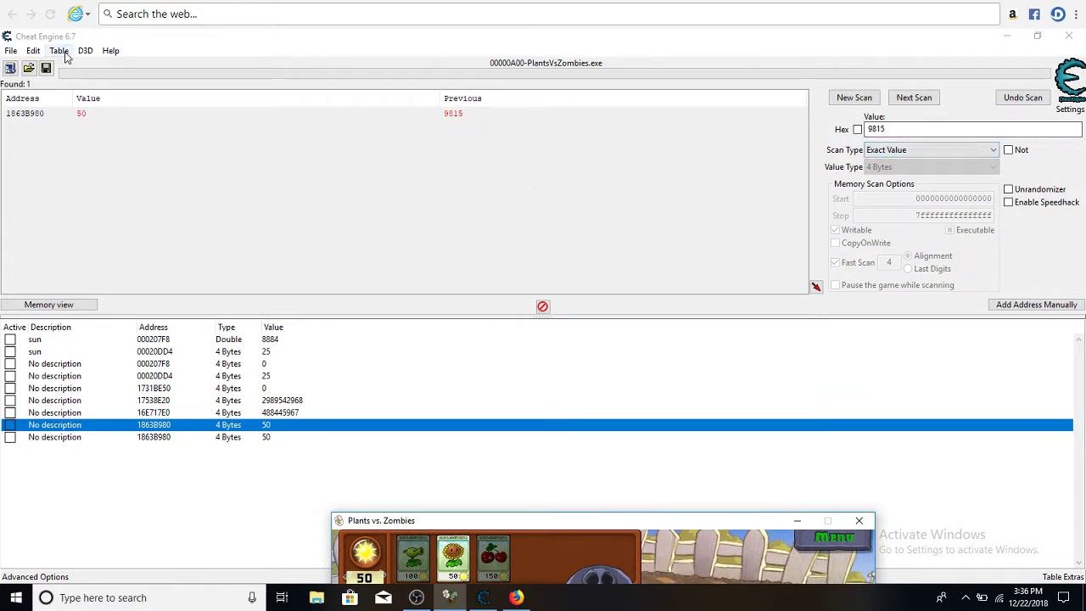
Run a new Cheat Engine scan for the sun value 50.
{"action": "left_click", "coordinate": [865, 99]}
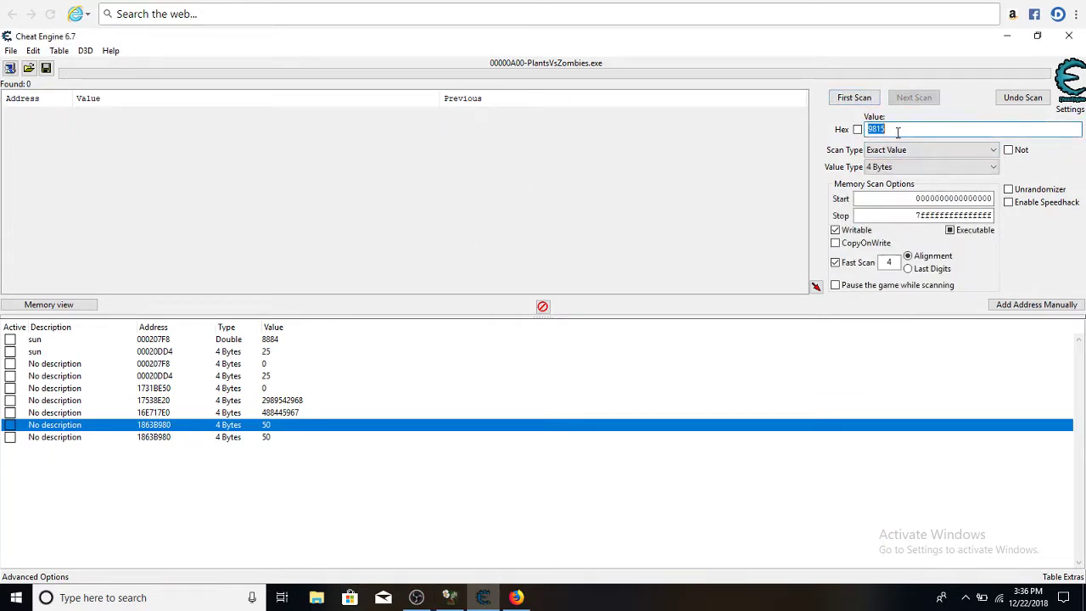
{"action": "type", "text": "50"}
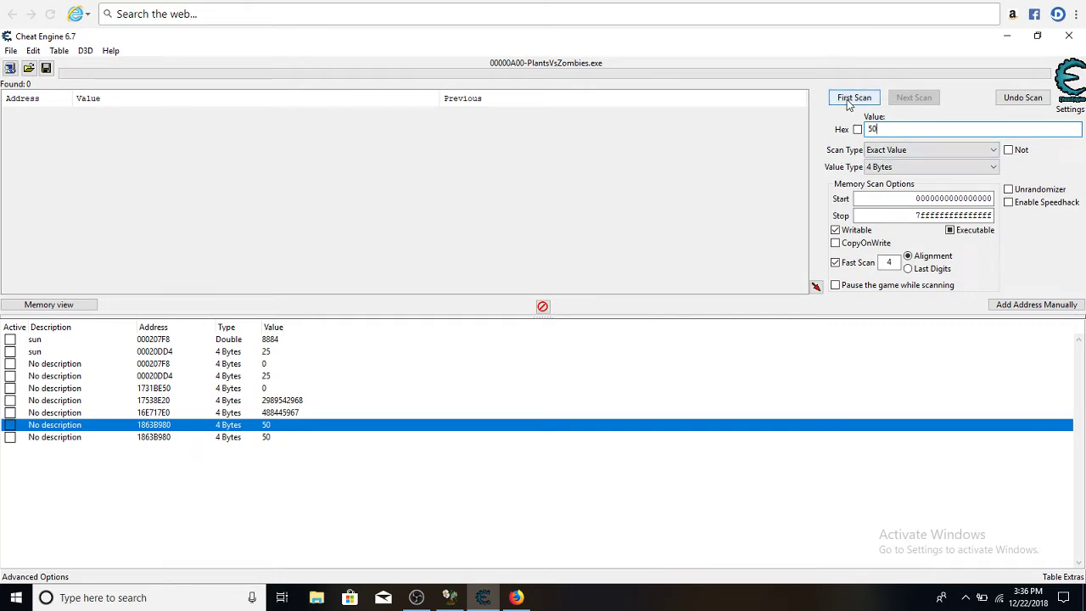
{"action": "left_click", "coordinate": [848, 100]}
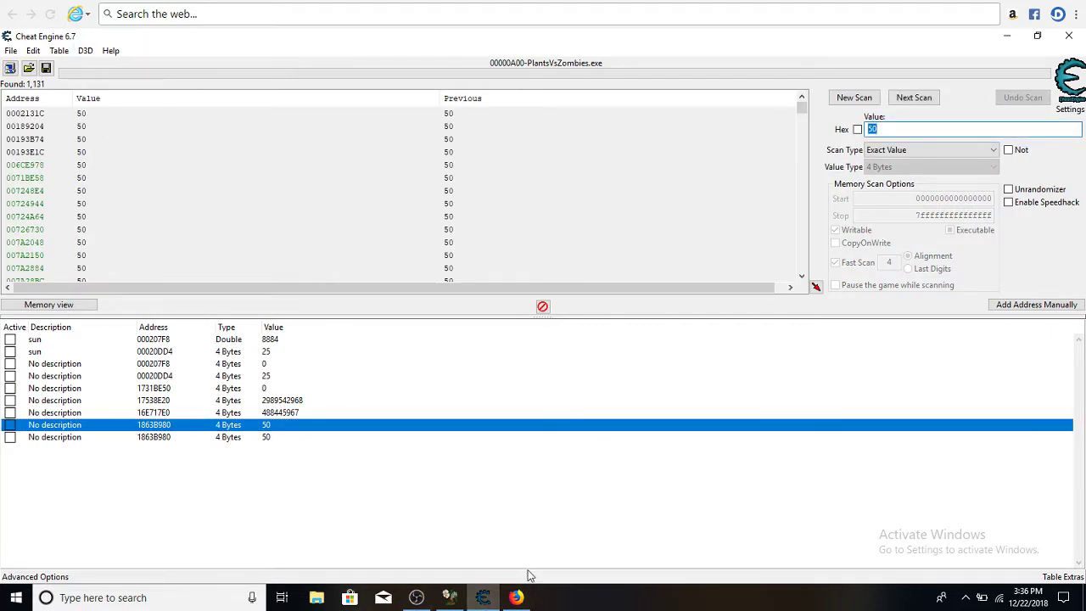
Plant a Sunflower in the top-left lawn cell, dropping sun to 0, then pause and move the game aside.
{"action": "left_click", "coordinate": [451, 604]}
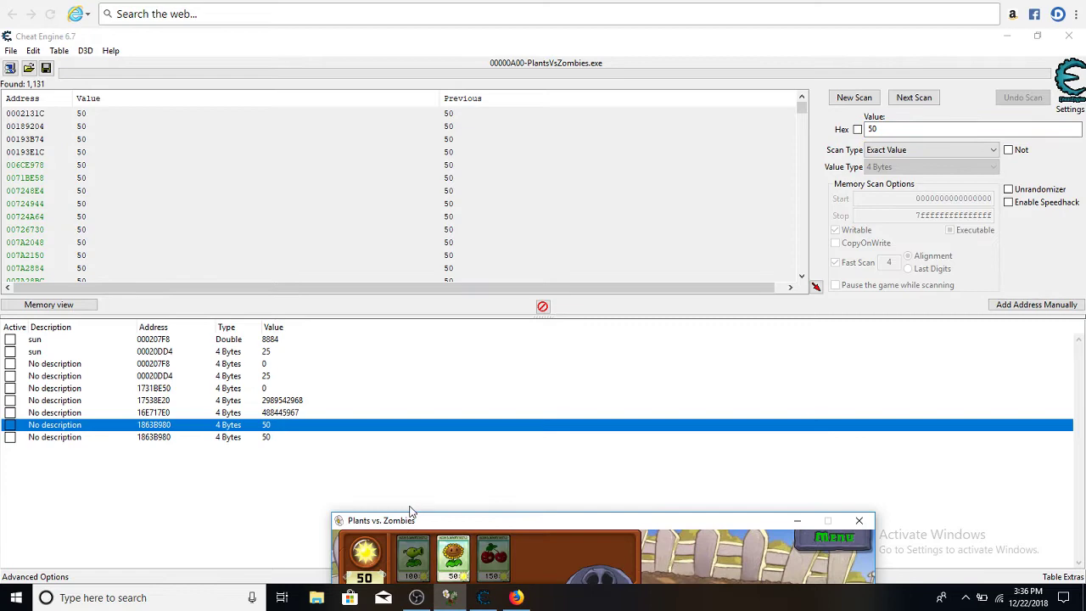
{"action": "left_click_drag", "start_coordinate": [414, 519], "coordinate": [234, 60]}
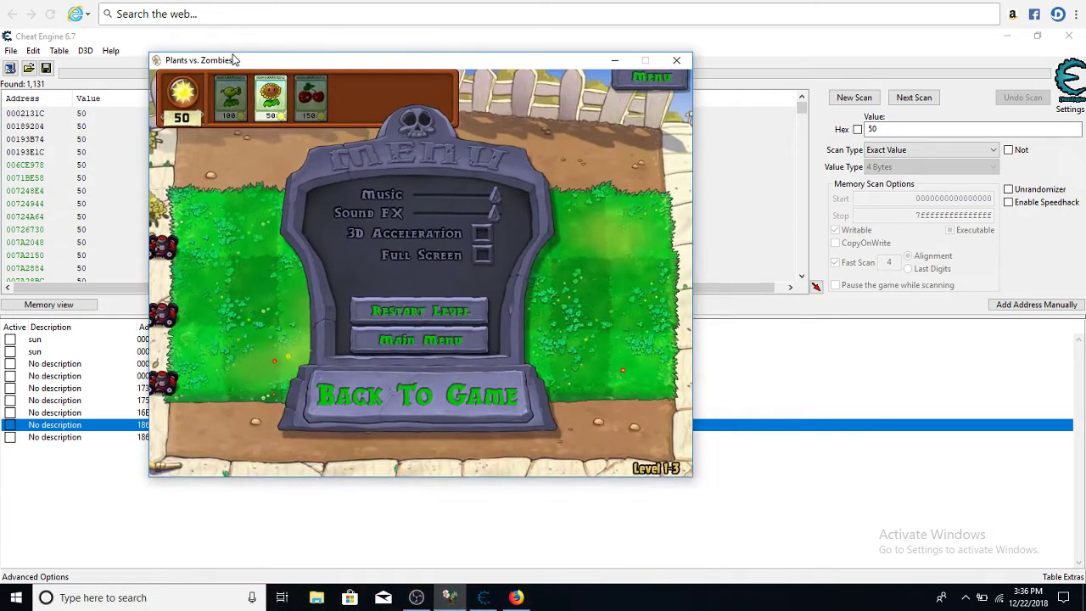
{"action": "left_click", "coordinate": [404, 409]}
{"action": "left_click", "coordinate": [270, 97]}
{"action": "left_click", "coordinate": [235, 219]}
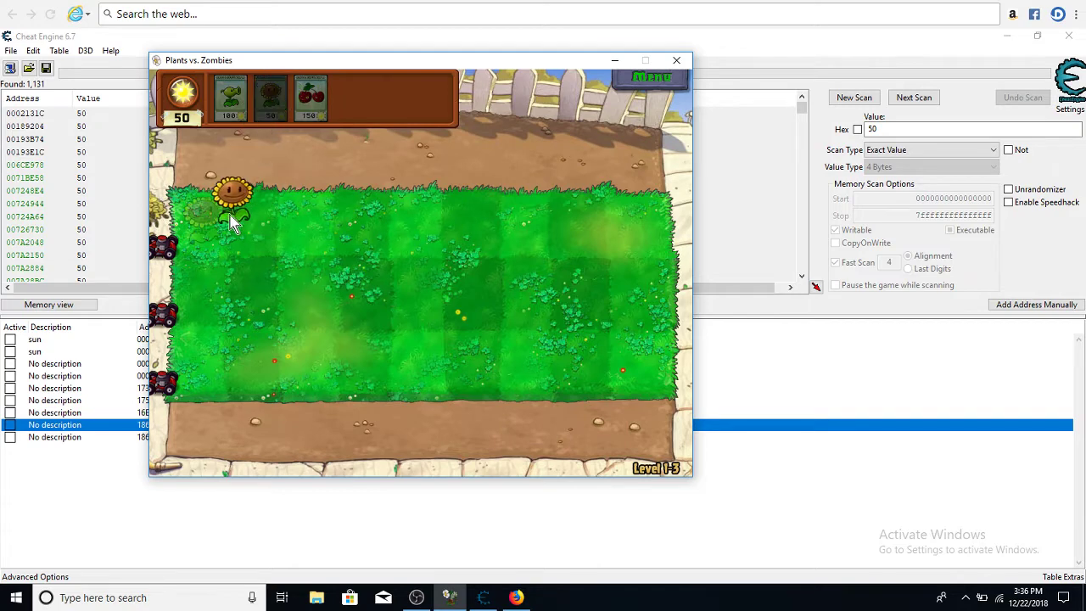
{"action": "left_click", "coordinate": [235, 219]}
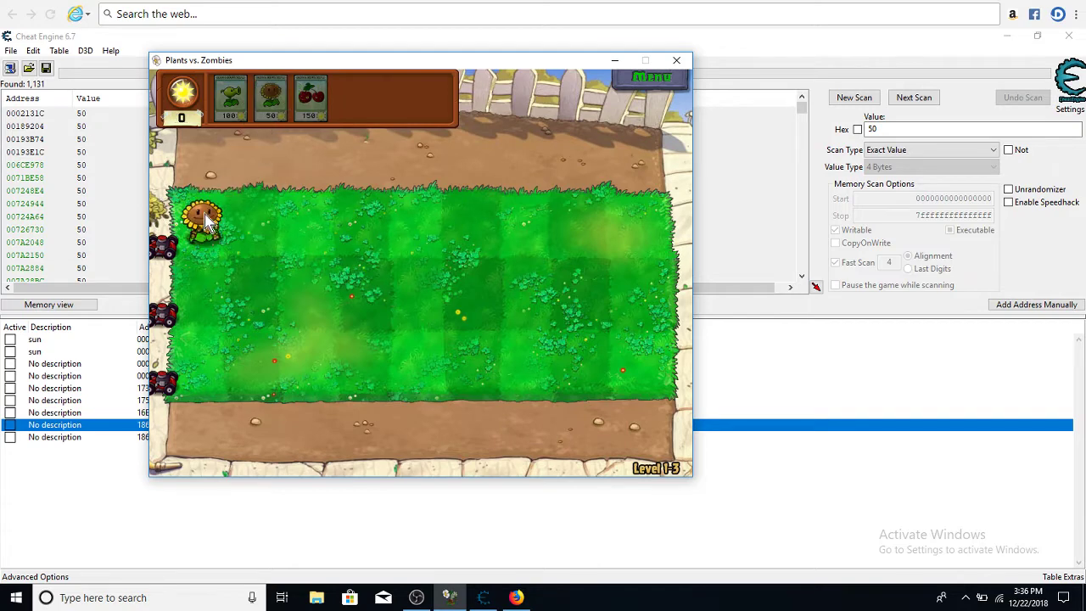
{"action": "left_click", "coordinate": [624, 84]}
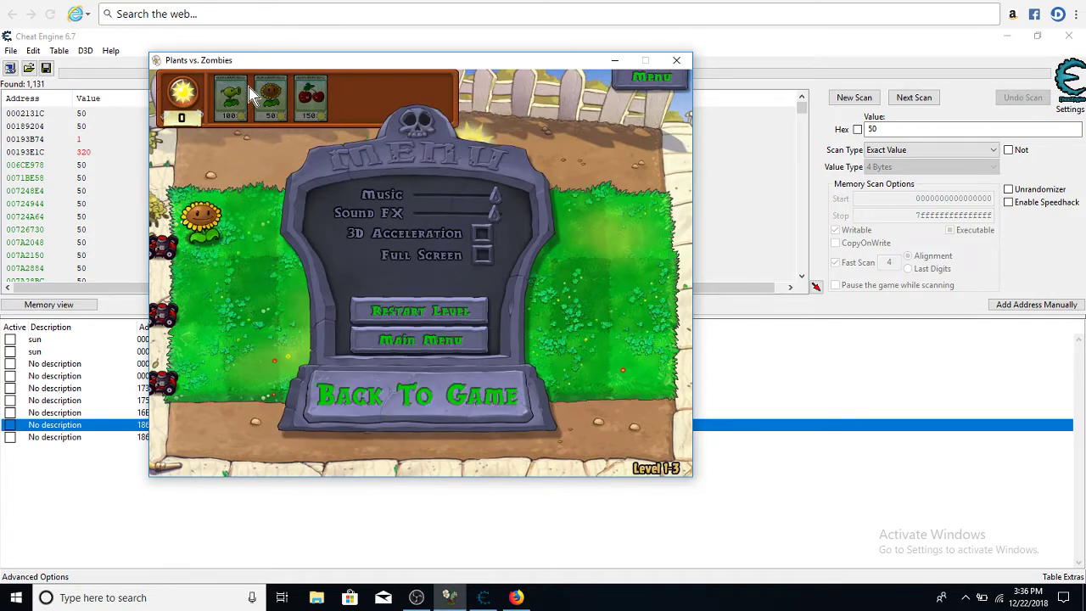
{"action": "left_click_drag", "start_coordinate": [252, 60], "coordinate": [613, 468]}
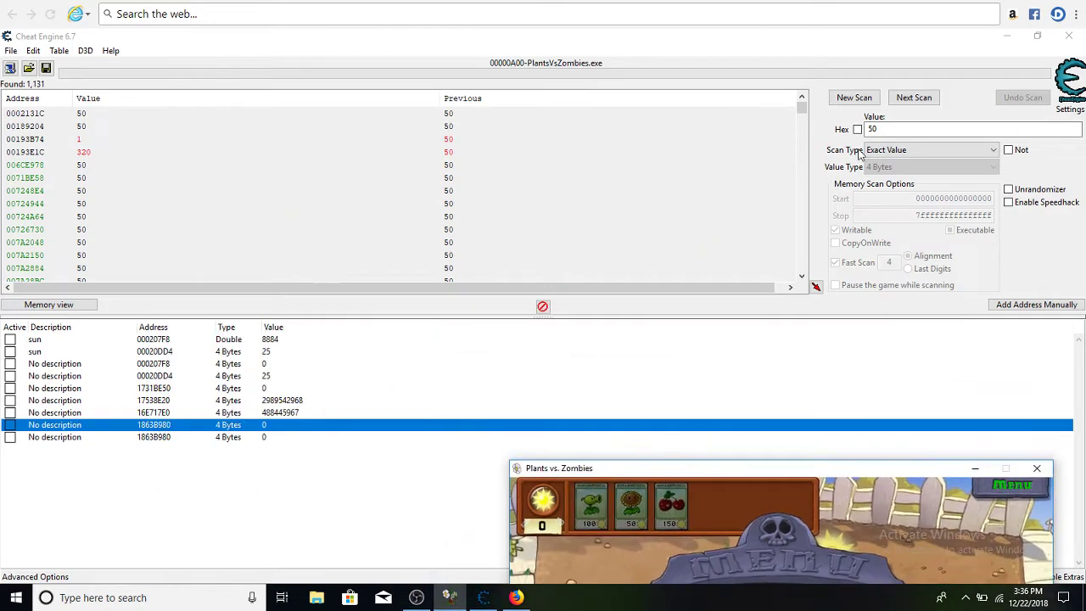
Next-scan for 0 to narrow results to 2 addresses, and open the value prompt for 1863B980.
{"action": "double_click", "coordinate": [899, 130]}
{"action": "type", "text": "0"}
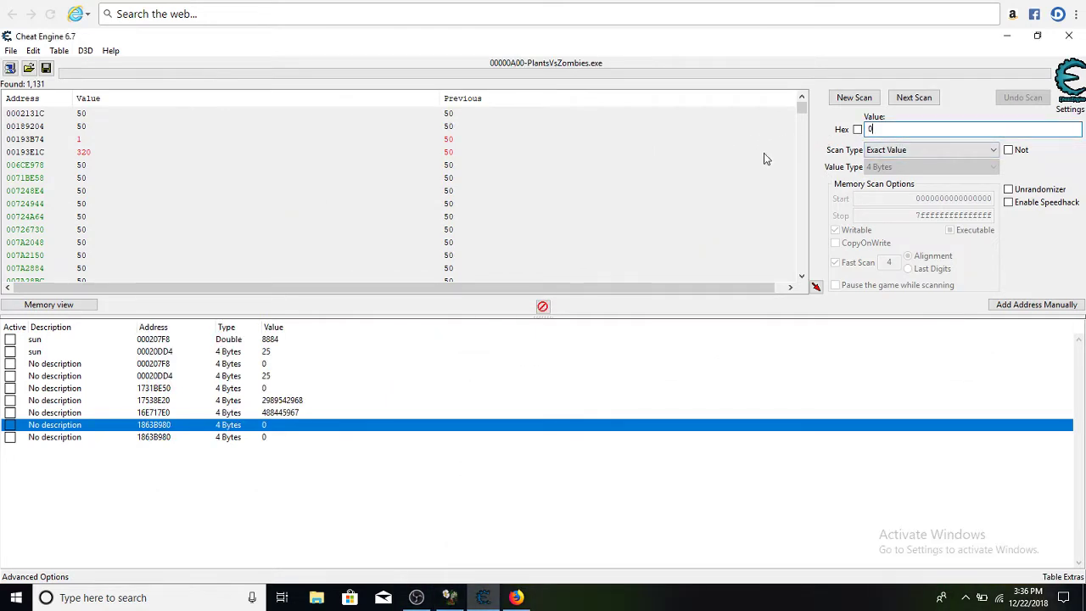
{"action": "left_click", "coordinate": [915, 103]}
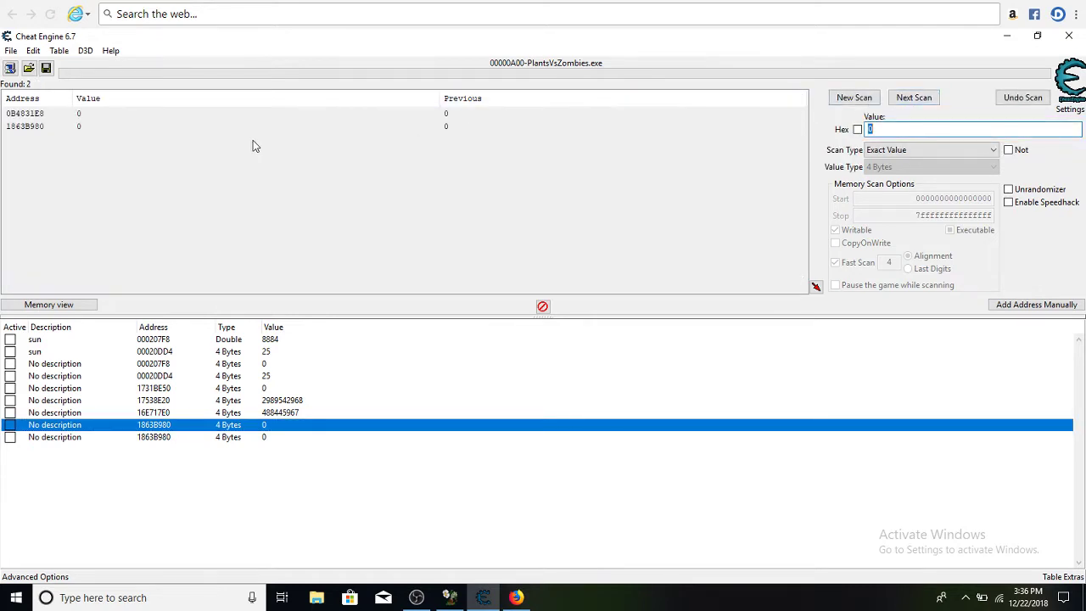
{"action": "left_click", "coordinate": [264, 428]}
{"action": "double_click", "coordinate": [264, 429]}
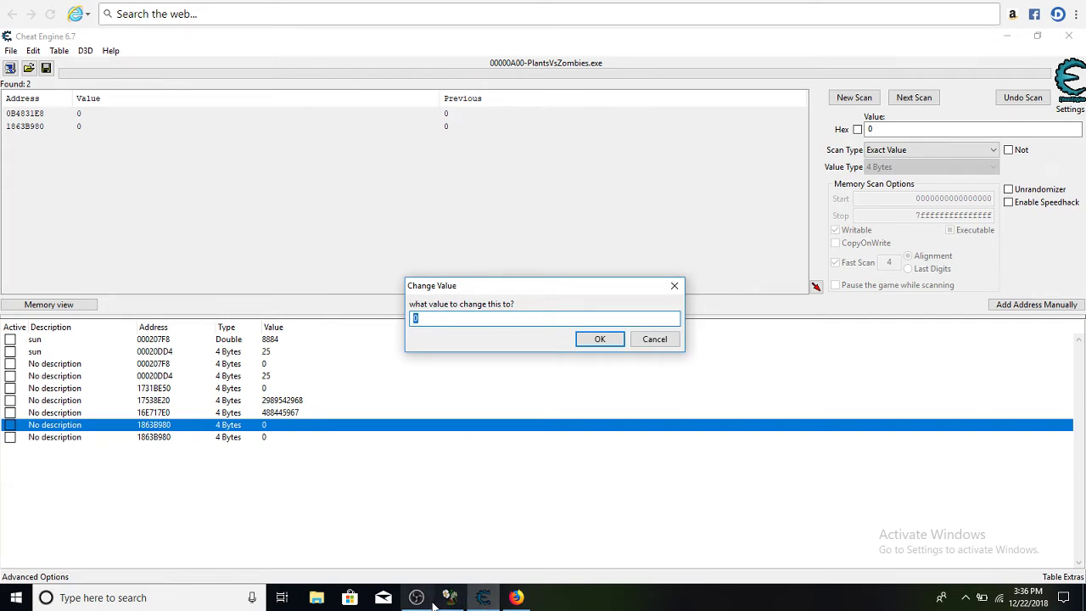
Arrange the game window and the Change Value prompt side by side.
{"action": "mouse_move", "coordinate": [449, 597]}
{"action": "left_click", "coordinate": [595, 477]}
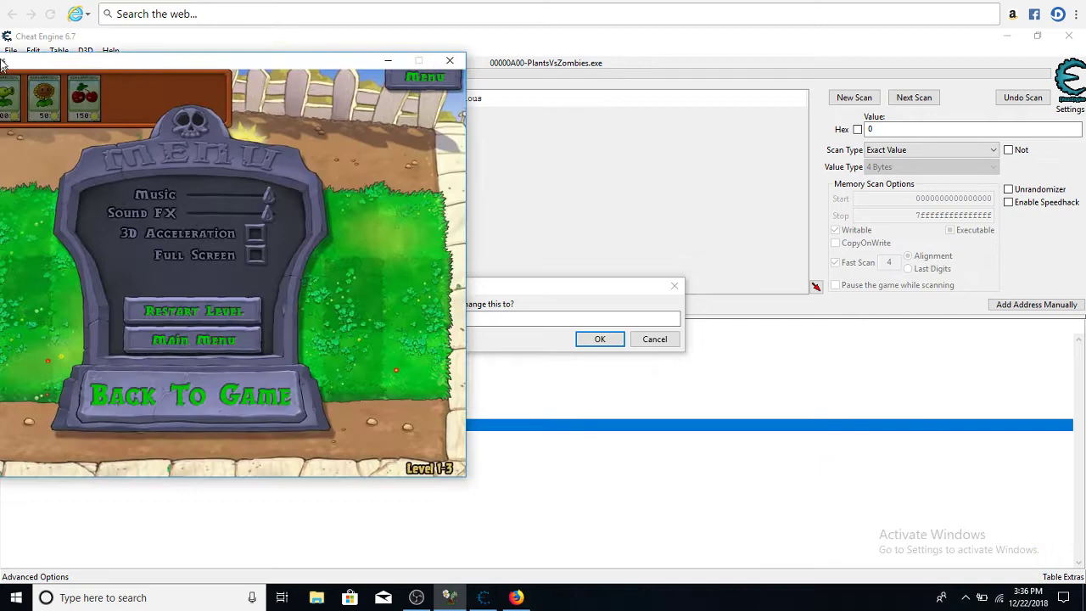
{"action": "mouse_move", "coordinate": [500, 289]}
{"action": "left_mouse_down"}
{"action": "mouse_move", "coordinate": [538, 306]}
{"action": "mouse_move", "coordinate": [677, 303]}
{"action": "left_mouse_up"}
{"action": "left_click", "coordinate": [450, 597]}
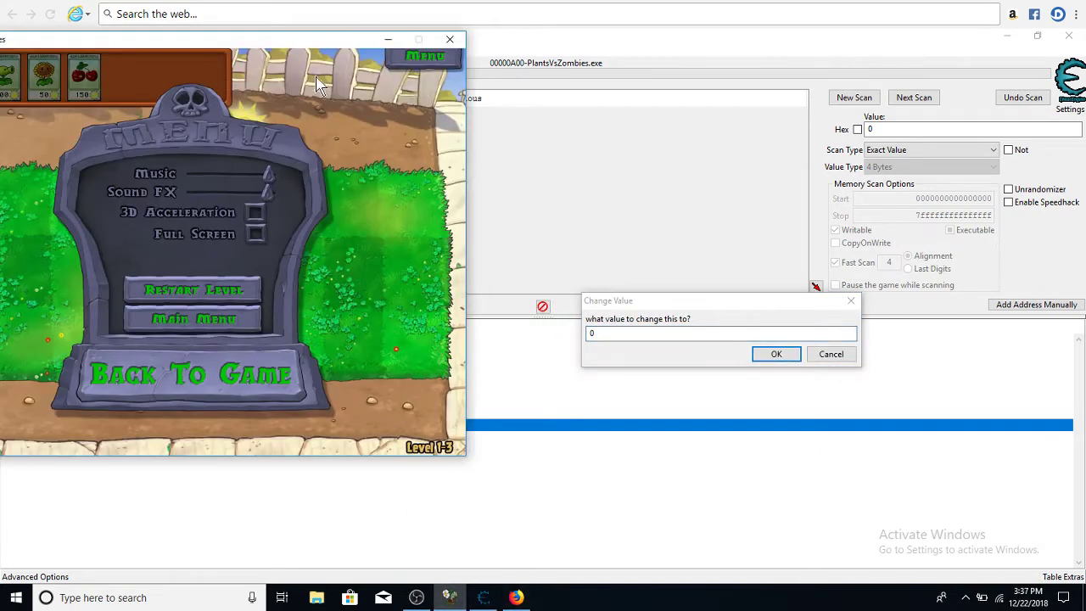
{"action": "left_click_drag", "start_coordinate": [302, 45], "coordinate": [394, 44]}
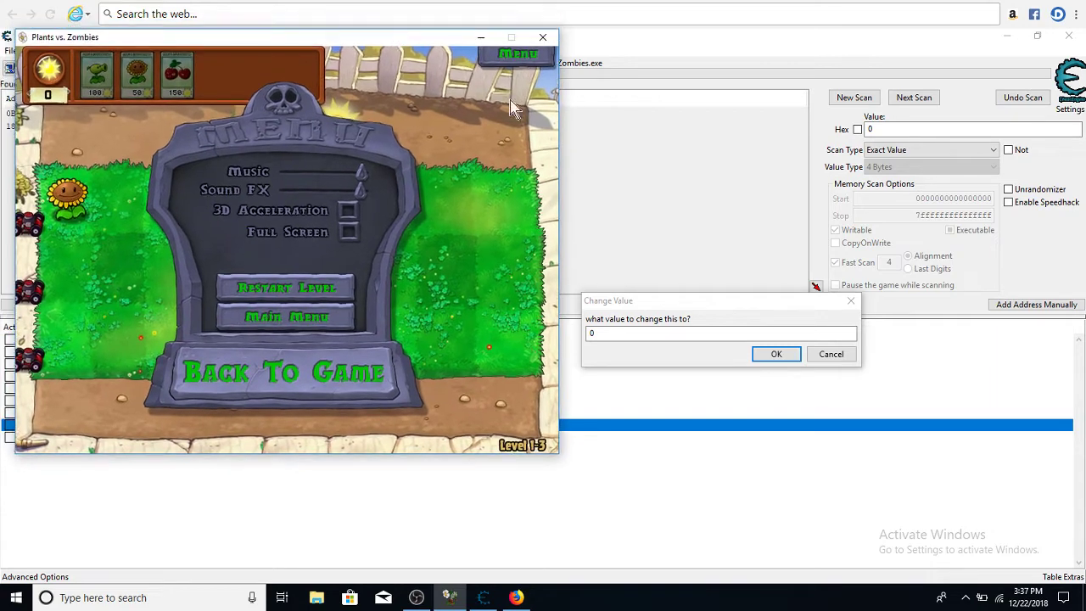
{"action": "left_click", "coordinate": [649, 334]}
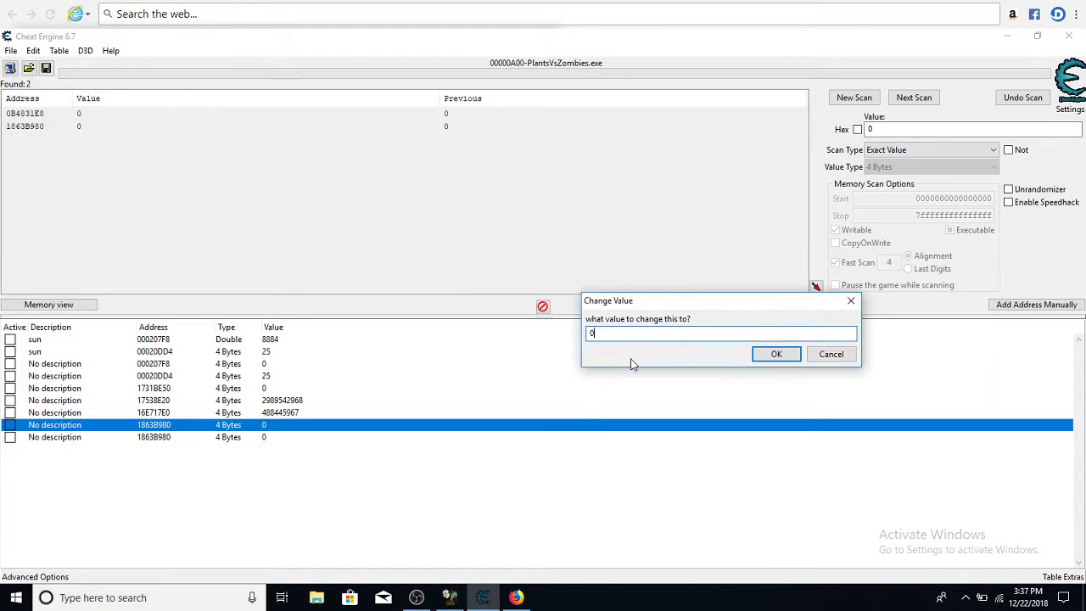
Replace 0 with 9999 as the sun value, confirm it, and move the game window right.
{"action": "key", "text": "BackSpace"}
{"action": "type", "text": "9999"}
{"action": "left_click", "coordinate": [775, 354]}
{"action": "left_click", "coordinate": [449, 597]}
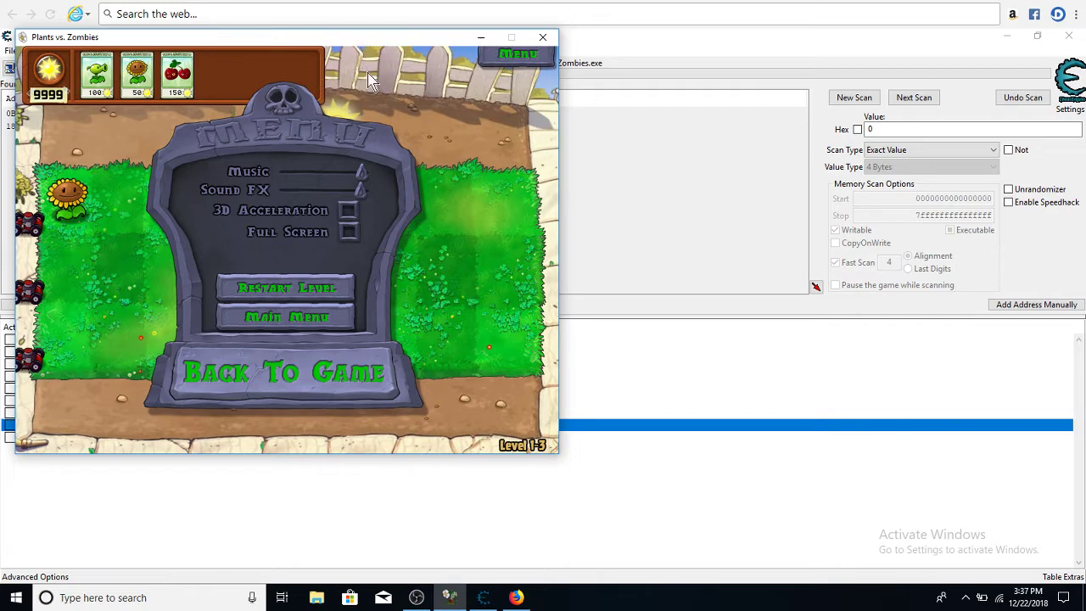
{"action": "left_click_drag", "start_coordinate": [173, 37], "coordinate": [709, 123]}
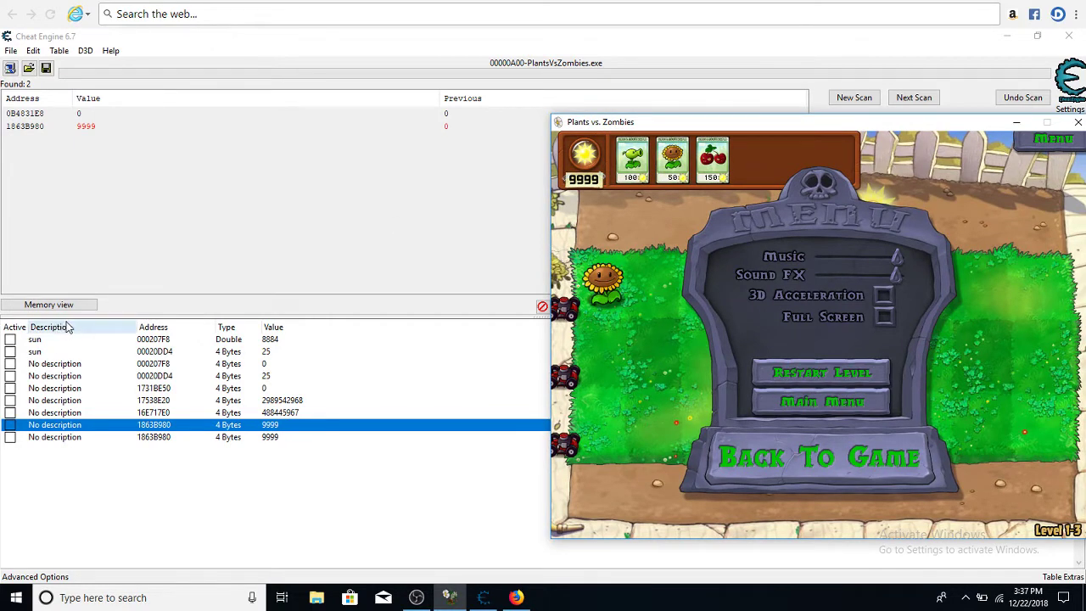
Open the Memory Viewer on the game's code, cancel editing the call instruction, and bring up its options.
{"action": "left_click", "coordinate": [75, 304]}
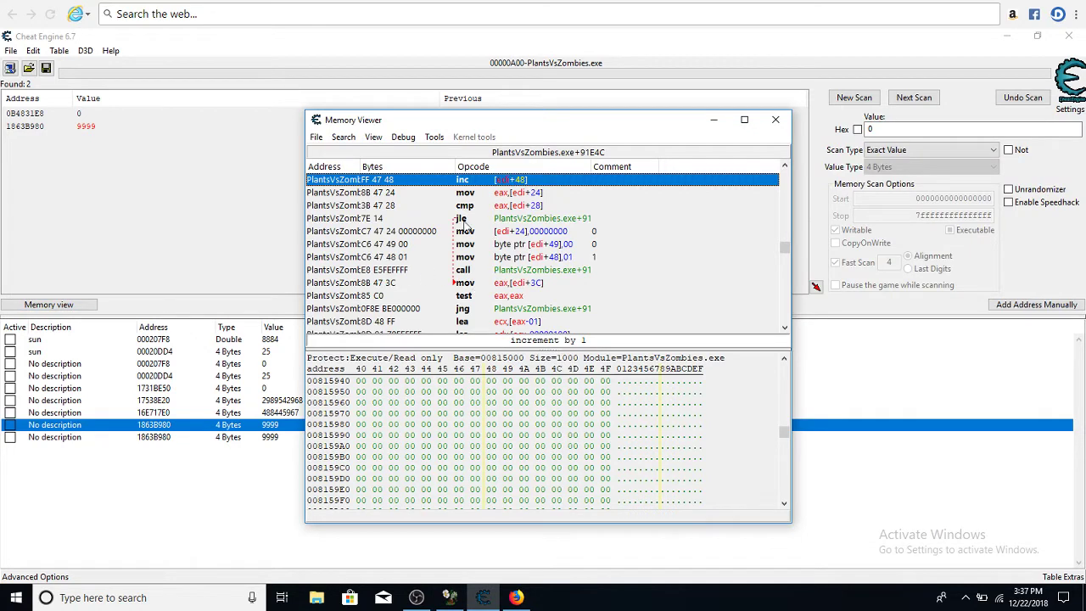
{"action": "double_click", "coordinate": [463, 270]}
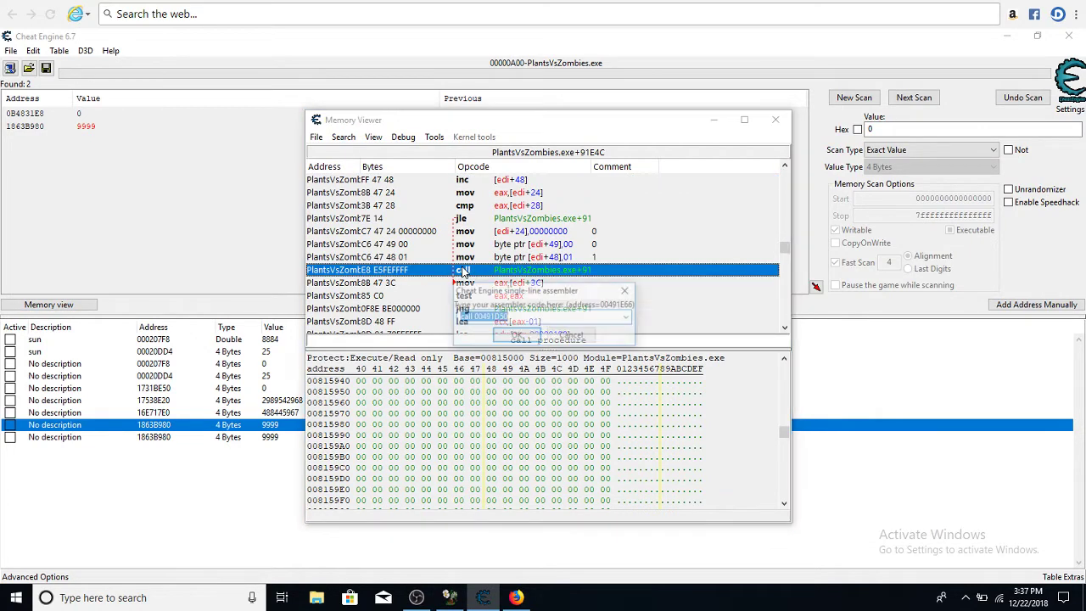
{"action": "left_click", "coordinate": [532, 316]}
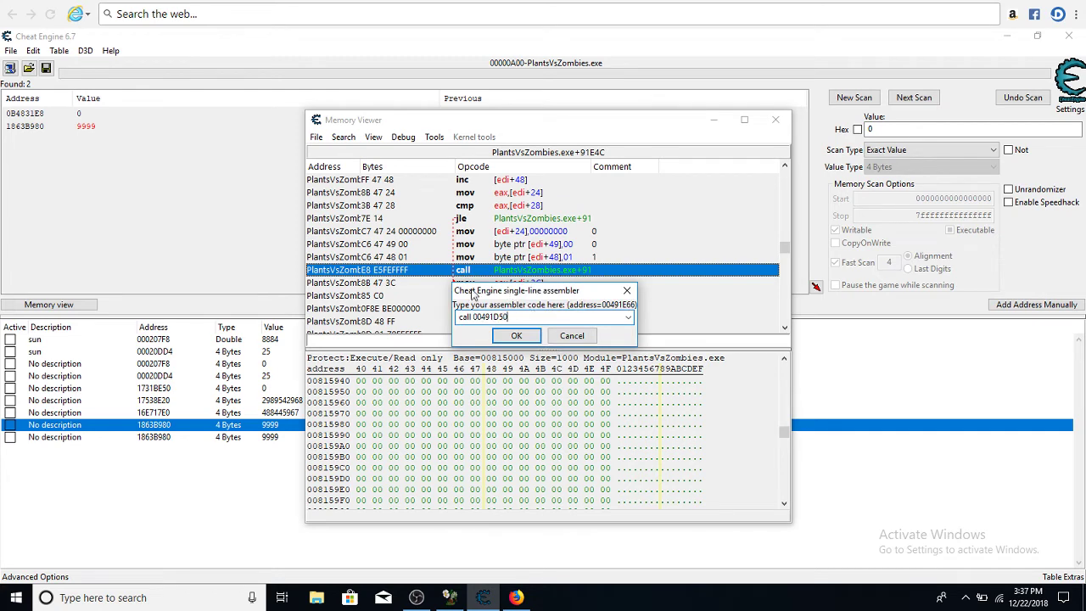
{"action": "left_click", "coordinate": [568, 335]}
{"action": "right_click", "coordinate": [509, 276]}
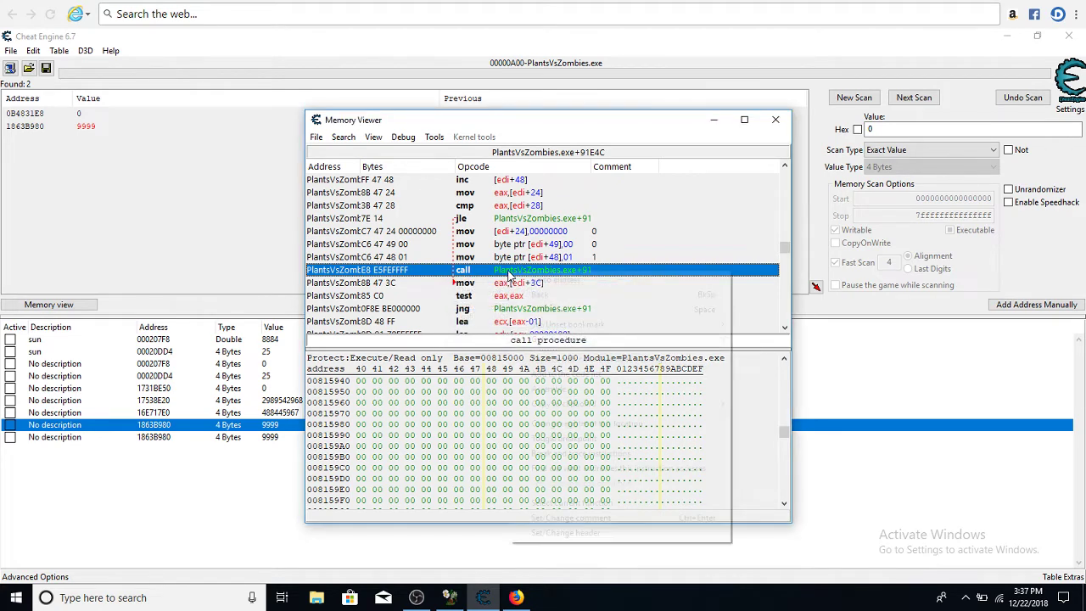
Choose Go to address and change the address from 00491E66 to 00491e4c.
{"action": "left_click", "coordinate": [528, 281]}
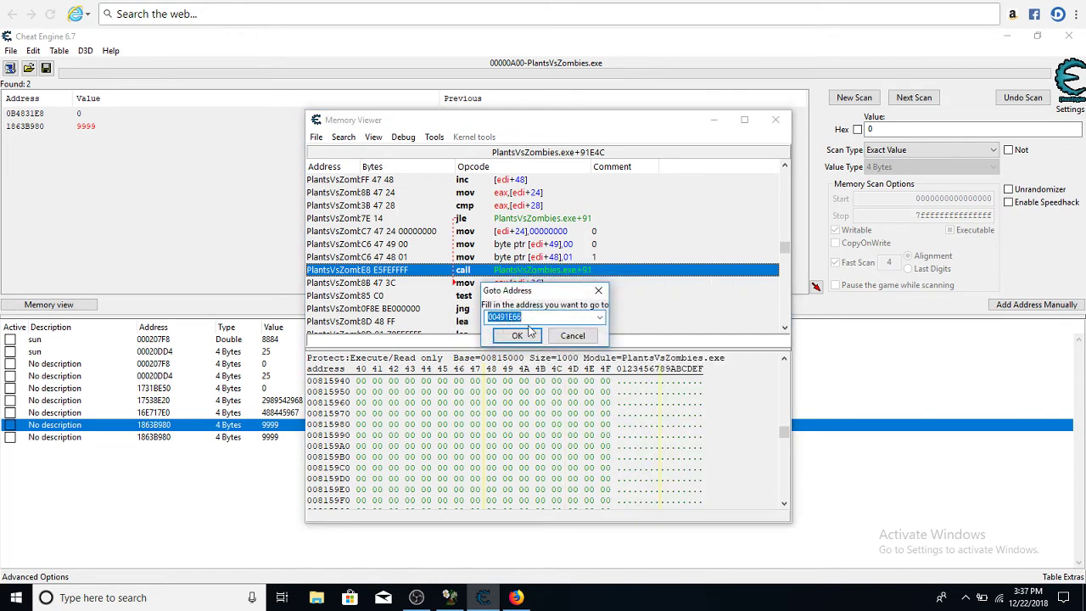
{"action": "left_click", "coordinate": [527, 315]}
{"action": "type", "text": "e4c"}
Jump to 00491e4c and patch the inc [edi+48] seed-recharge instruction, entering 148 into its offset.
{"action": "left_click", "coordinate": [517, 335]}
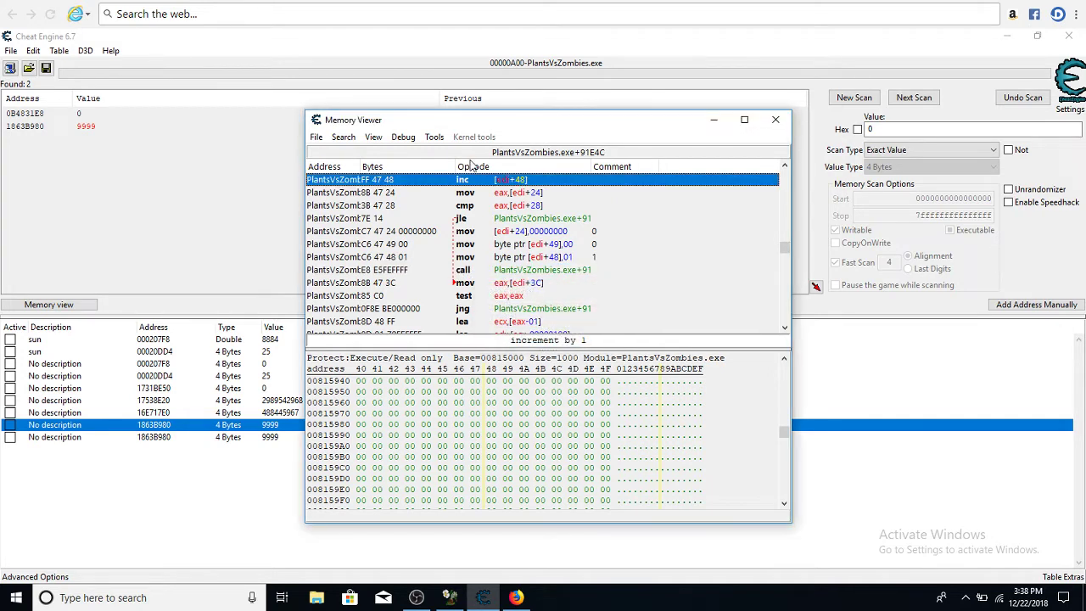
{"action": "double_click", "coordinate": [520, 184]}
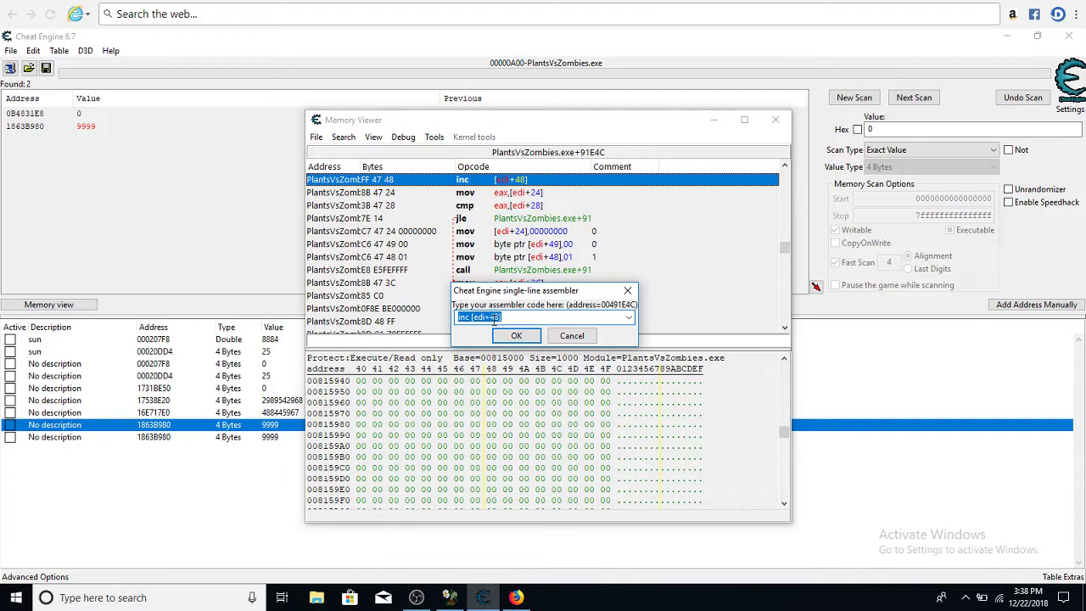
{"action": "left_click", "coordinate": [494, 319]}
{"action": "key", "text": "Delete"}
{"action": "type", "text": "1"}
{"action": "type", "text": "48"}
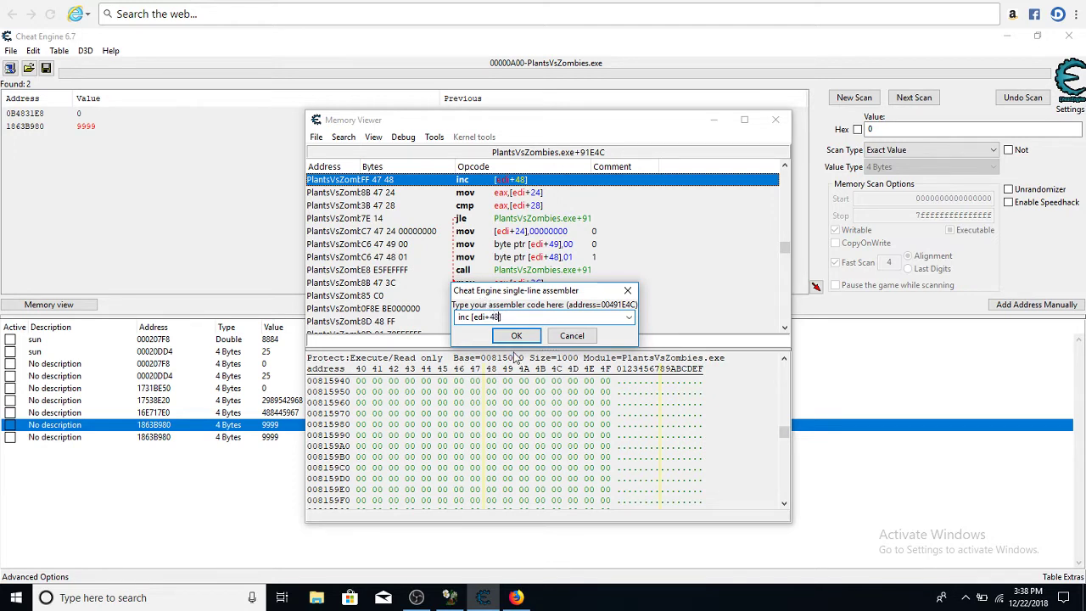
{"action": "left_click", "coordinate": [515, 336]}
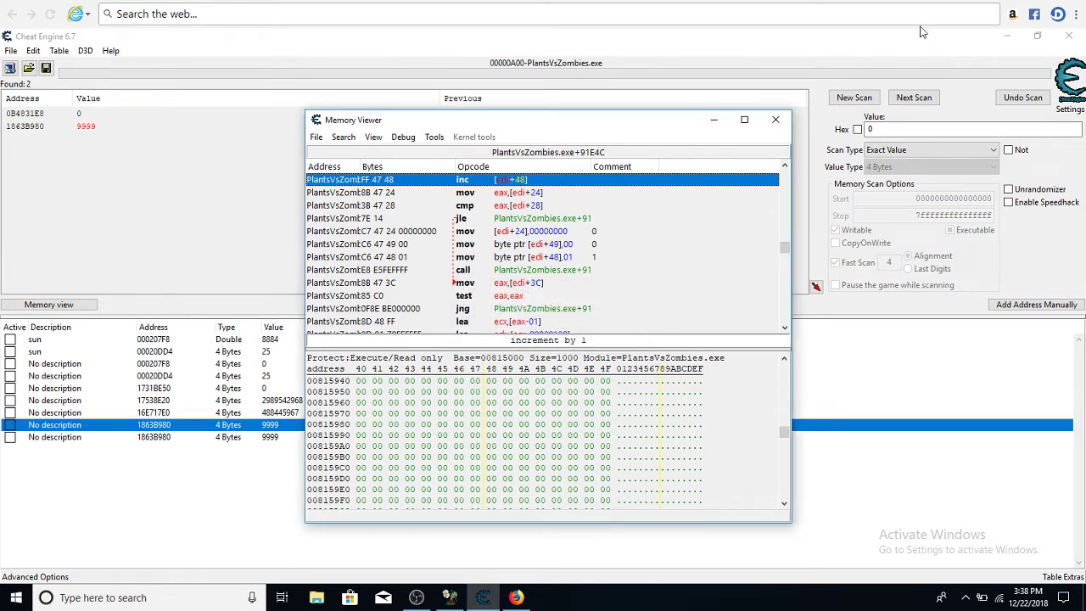
Minimize the Memory Viewer to return to the main scan window showing sun at 9999.
{"action": "left_click", "coordinate": [714, 120]}
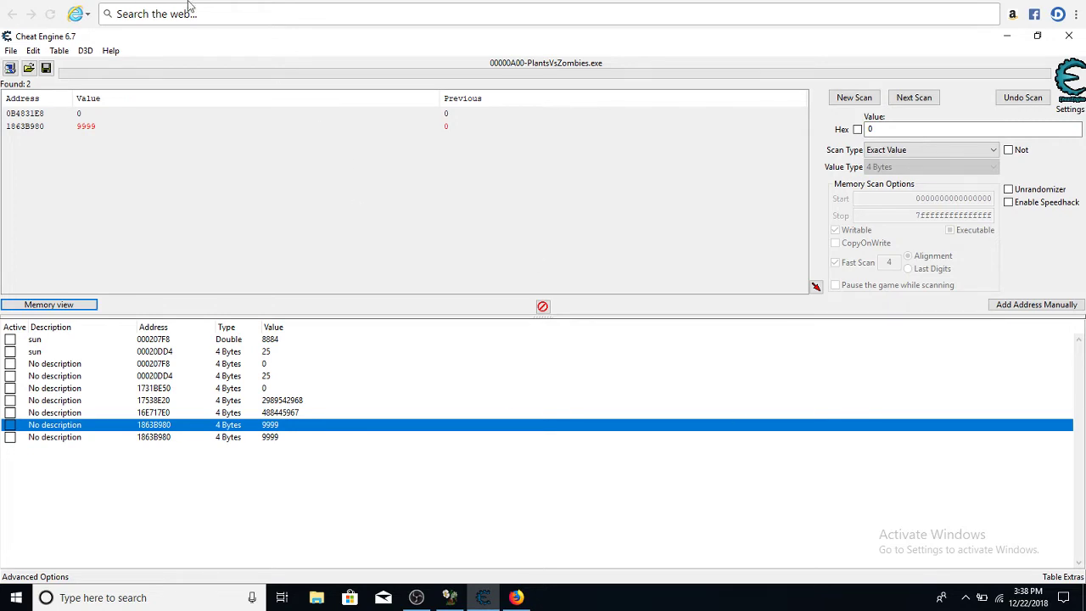
{"action": "mouse_move", "coordinate": [500, 591]}
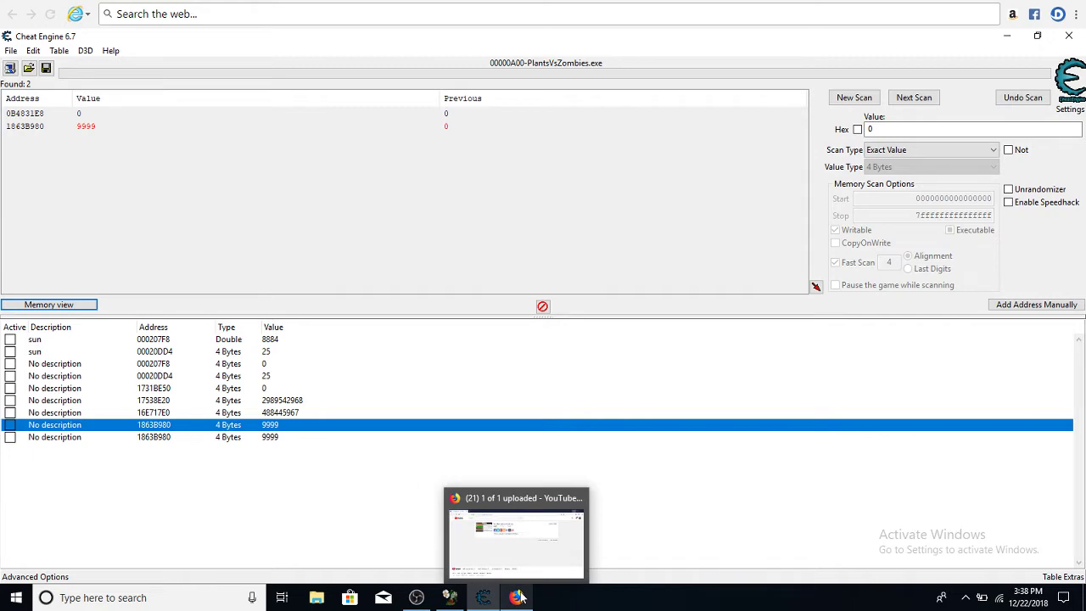
{"action": "mouse_move", "coordinate": [421, 600]}
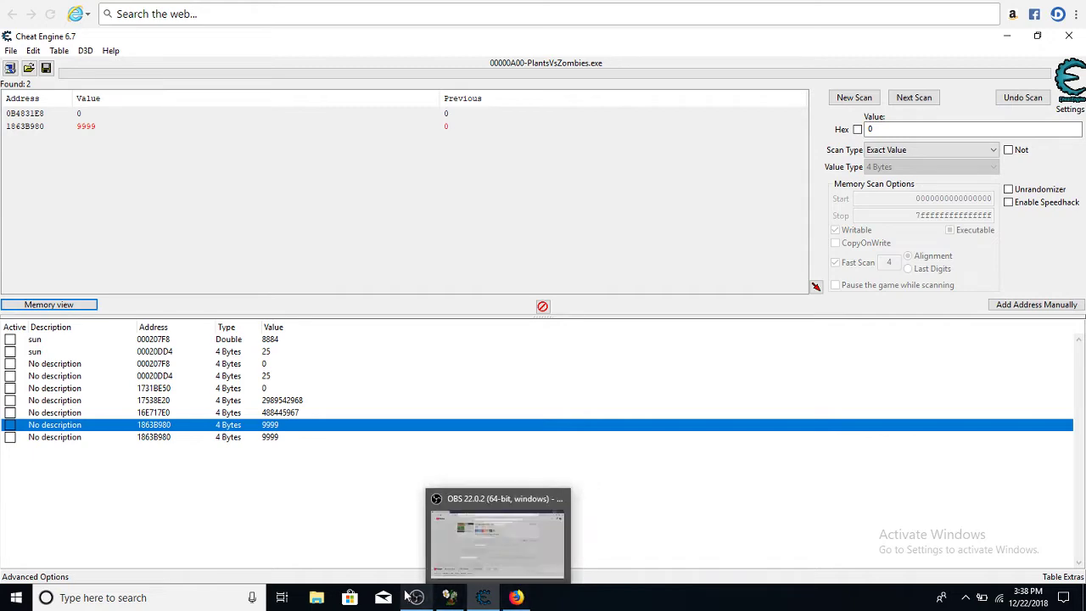
Resume the game and plant a sunflower, three cherry bombs, and a third-row sunflower.
{"action": "left_click", "coordinate": [456, 601]}
{"action": "left_click_drag", "start_coordinate": [657, 121], "coordinate": [343, 36]}
{"action": "left_click", "coordinate": [541, 386]}
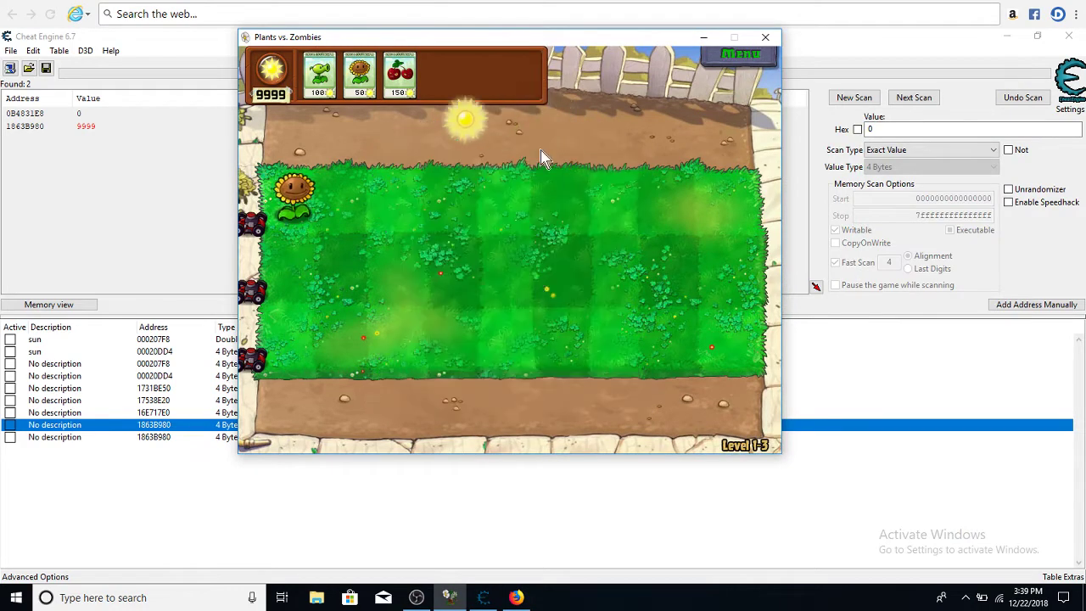
{"action": "left_click", "coordinate": [297, 246]}
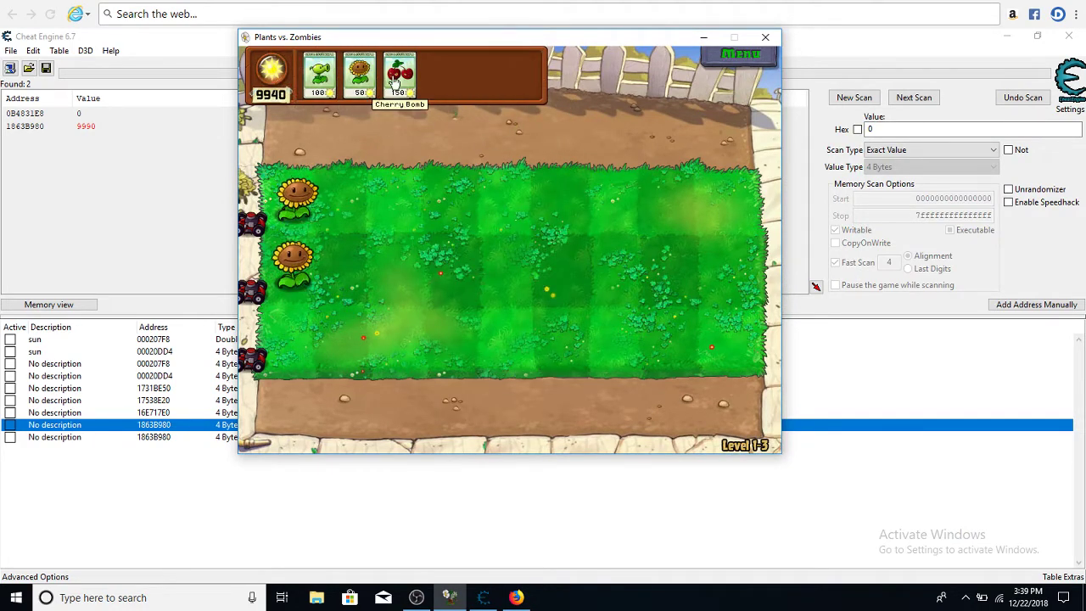
{"action": "left_click", "coordinate": [401, 72]}
{"action": "left_click", "coordinate": [456, 199]}
{"action": "left_click", "coordinate": [401, 72]}
{"action": "left_click", "coordinate": [458, 265]}
{"action": "left_click", "coordinate": [401, 72]}
{"action": "left_click", "coordinate": [406, 322]}
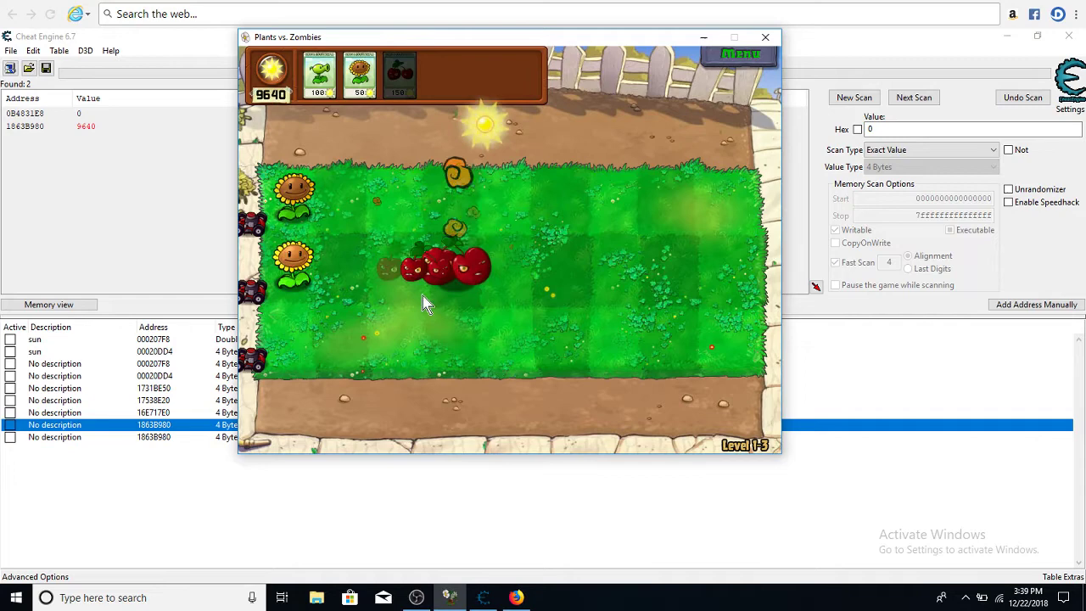
{"action": "left_click", "coordinate": [358, 72]}
{"action": "left_click", "coordinate": [293, 337]}
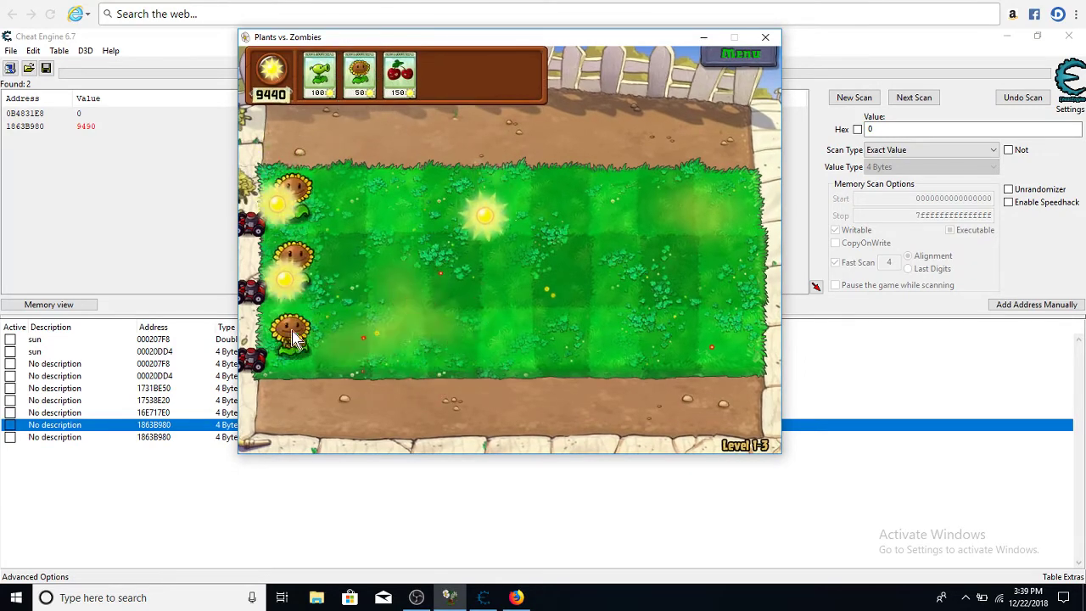
Collect suns, plant sunflowers in rows 1 and 2, and peashooters in rows 1 and 2.
{"action": "left_click", "coordinate": [285, 277]}
{"action": "left_click", "coordinate": [481, 253]}
{"action": "left_click", "coordinate": [273, 153]}
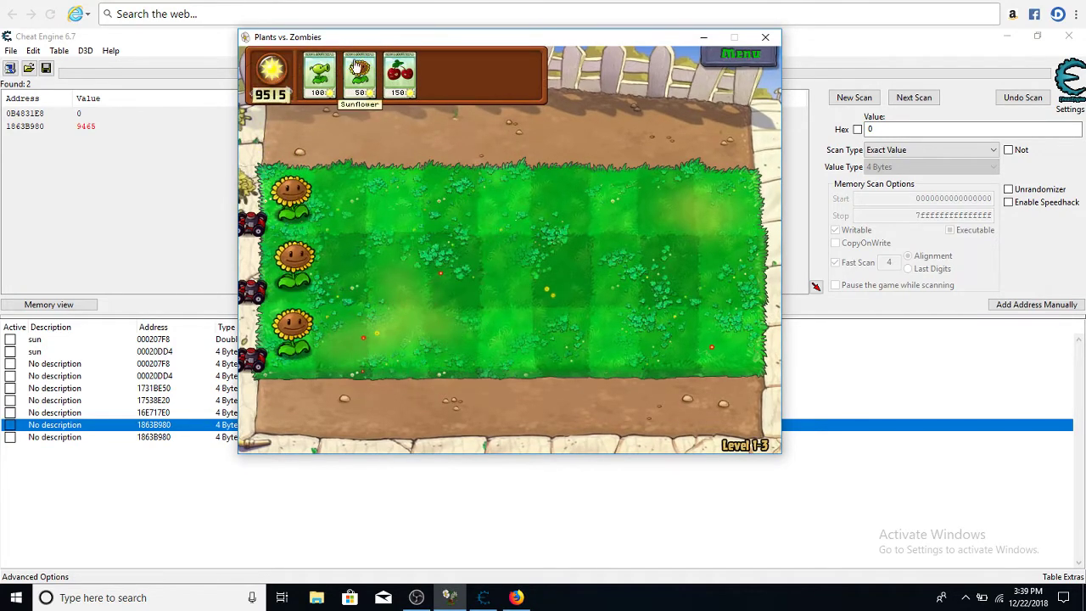
{"action": "left_click", "coordinate": [358, 72]}
{"action": "left_click", "coordinate": [344, 194]}
{"action": "left_click", "coordinate": [320, 73]}
{"action": "left_click", "coordinate": [461, 197]}
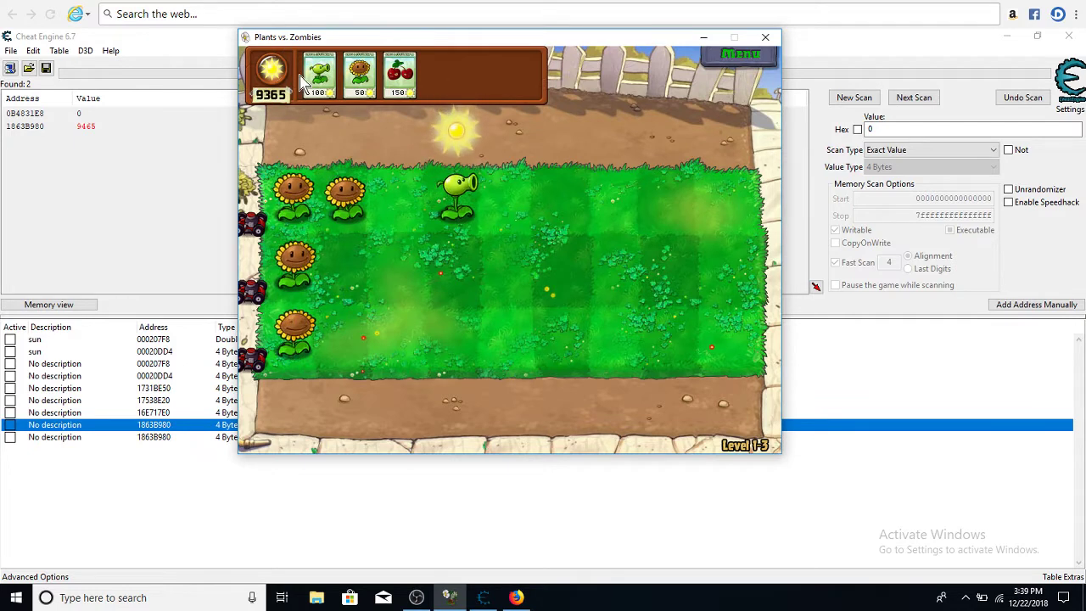
{"action": "left_click", "coordinate": [319, 73]}
{"action": "left_click", "coordinate": [459, 263]}
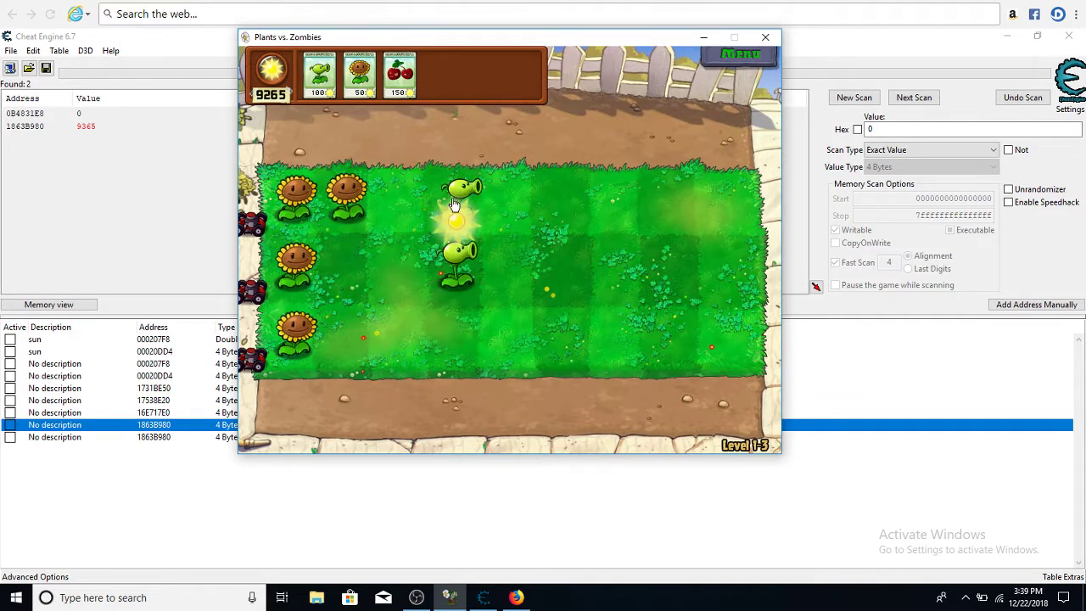
{"action": "left_click", "coordinate": [455, 163]}
{"action": "left_click", "coordinate": [356, 74]}
{"action": "left_click", "coordinate": [348, 263]}
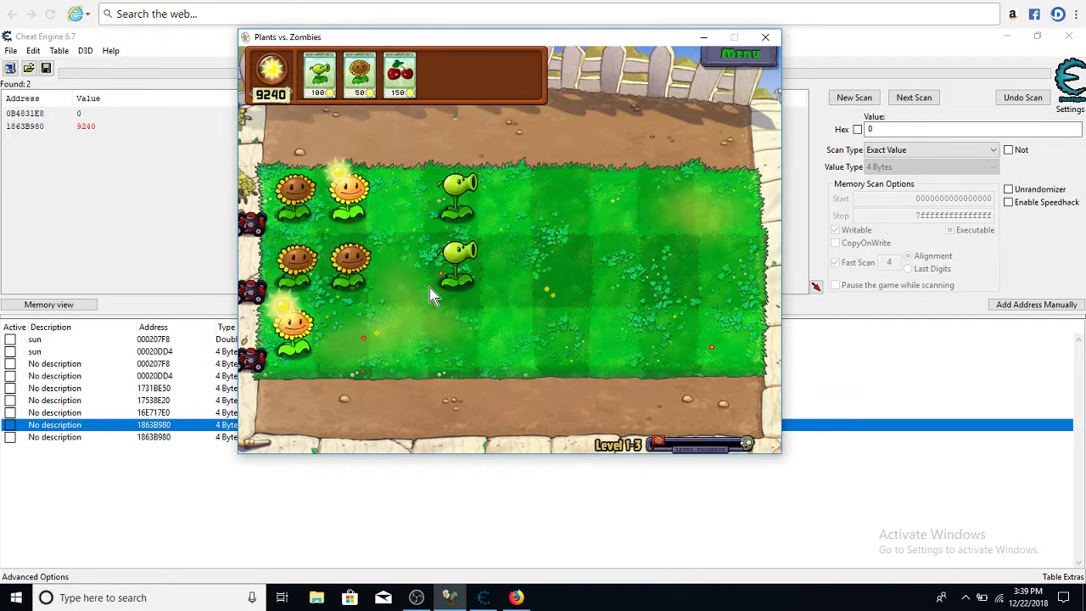
Plant a peashooter at row 1 column 3, a cherry bomb in row 2, a row 3 peashooter and sunflower.
{"action": "left_click", "coordinate": [319, 75]}
{"action": "left_click", "coordinate": [405, 195]}
{"action": "left_click", "coordinate": [399, 75]}
{"action": "left_click", "coordinate": [728, 268]}
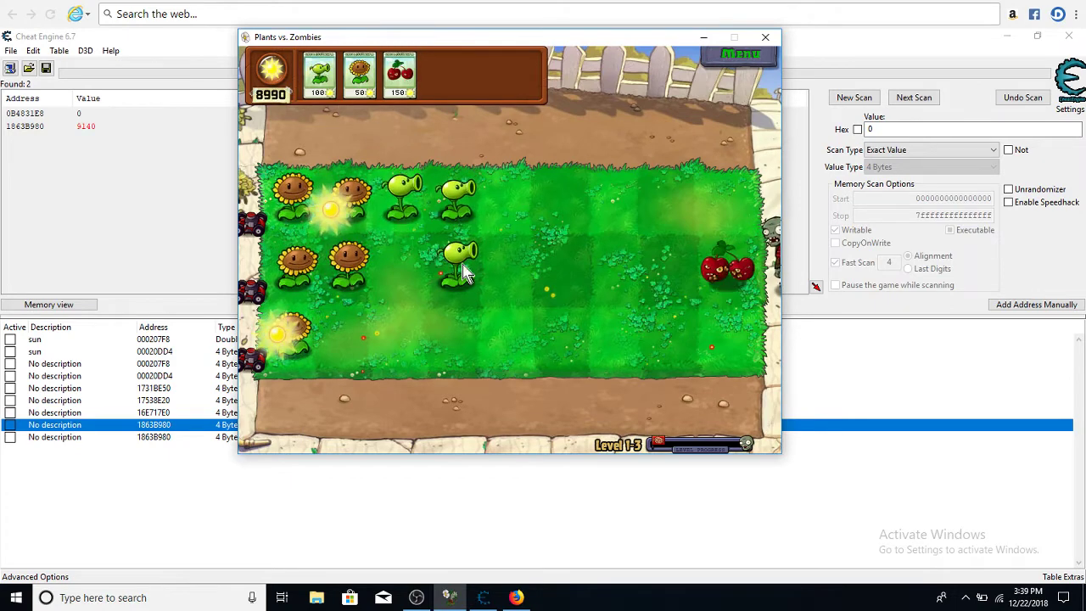
{"action": "left_click", "coordinate": [278, 332]}
{"action": "left_click", "coordinate": [329, 209]}
{"action": "left_click", "coordinate": [320, 75]}
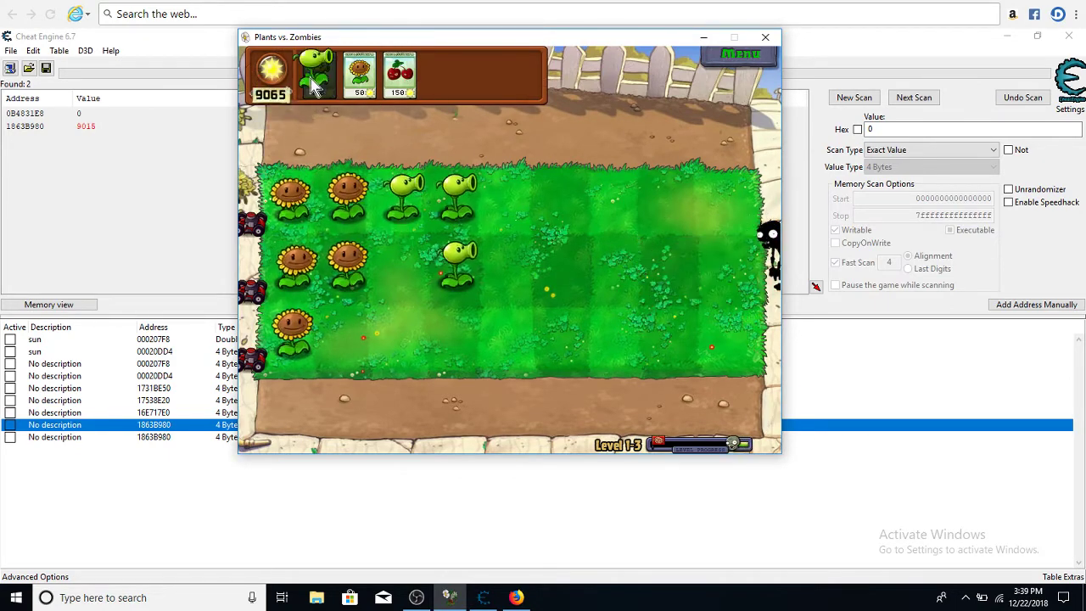
{"action": "left_click", "coordinate": [396, 326]}
{"action": "left_click", "coordinate": [360, 74]}
{"action": "left_click", "coordinate": [348, 331]}
Plant peashooters at row 2 column 3, row 3 column 4, row 2 column 5, and row 3 column 5.
{"action": "left_click", "coordinate": [320, 75]}
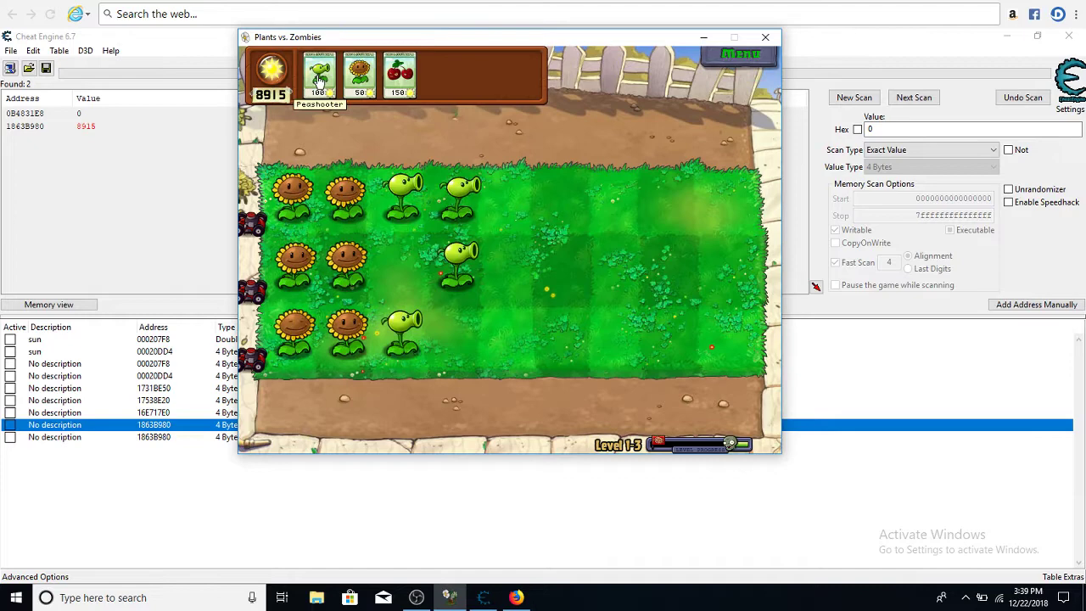
{"action": "left_click", "coordinate": [403, 268]}
{"action": "left_click", "coordinate": [320, 75]}
{"action": "left_click", "coordinate": [458, 331]}
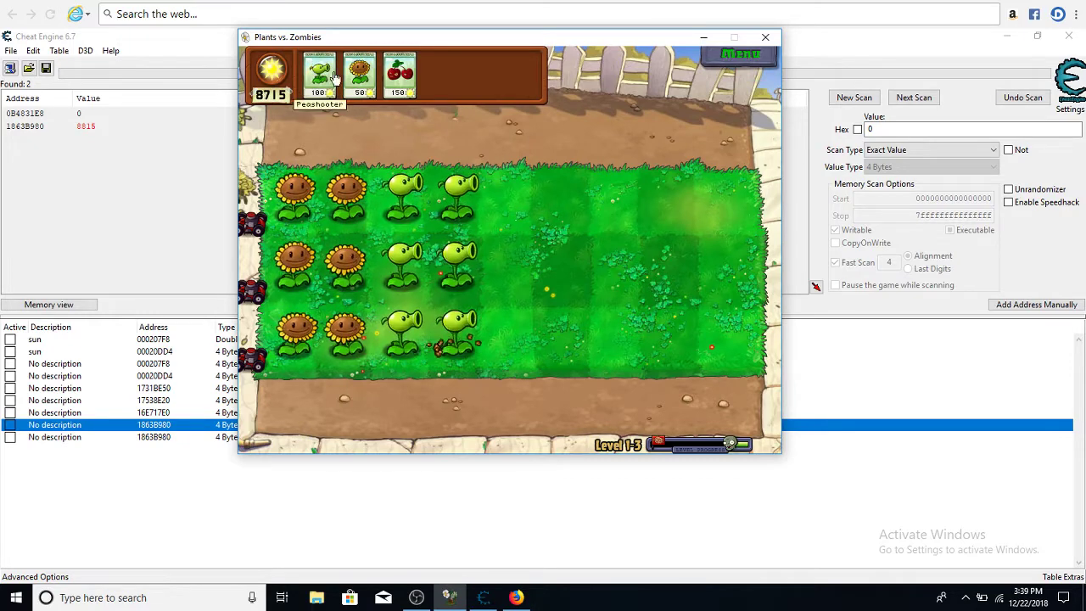
{"action": "left_click", "coordinate": [320, 74]}
{"action": "left_click", "coordinate": [543, 272]}
{"action": "left_click", "coordinate": [320, 74]}
{"action": "left_click", "coordinate": [516, 331]}
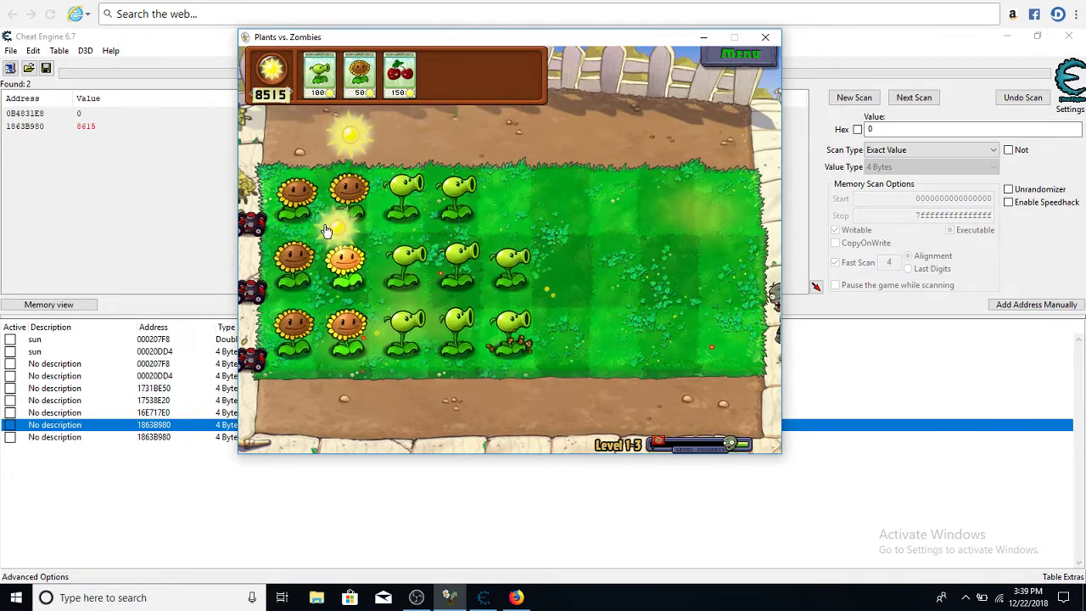
Collect suns and plant peashooters across columns 5-7 of all three rows.
{"action": "left_click", "coordinate": [340, 193]}
{"action": "left_click", "coordinate": [350, 204]}
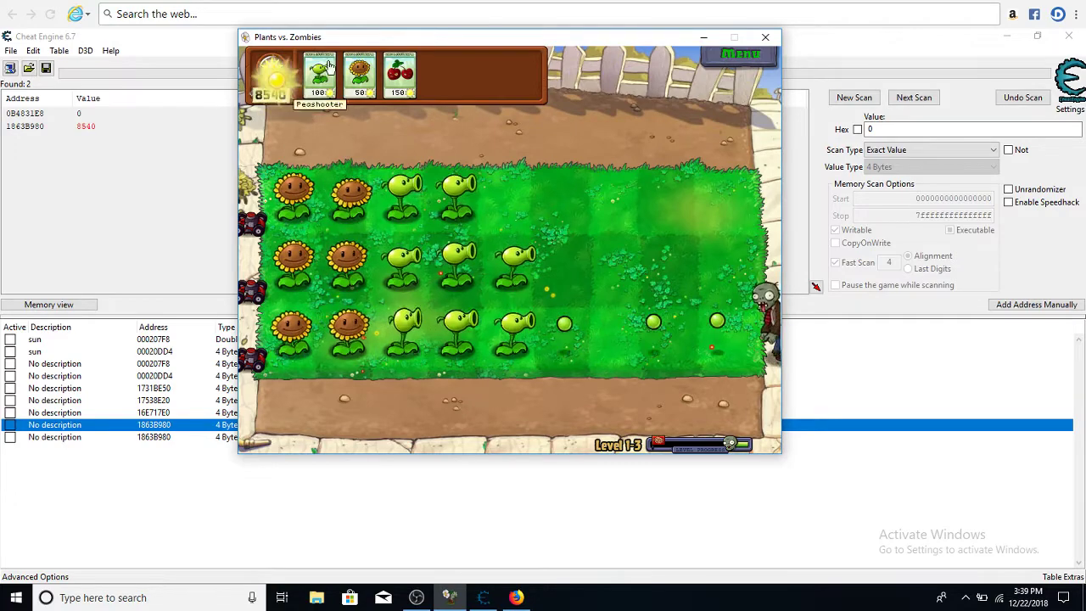
{"action": "left_click", "coordinate": [320, 75]}
{"action": "left_click", "coordinate": [520, 194]}
{"action": "left_click", "coordinate": [520, 194]}
{"action": "left_click", "coordinate": [320, 75]}
{"action": "left_click", "coordinate": [566, 331]}
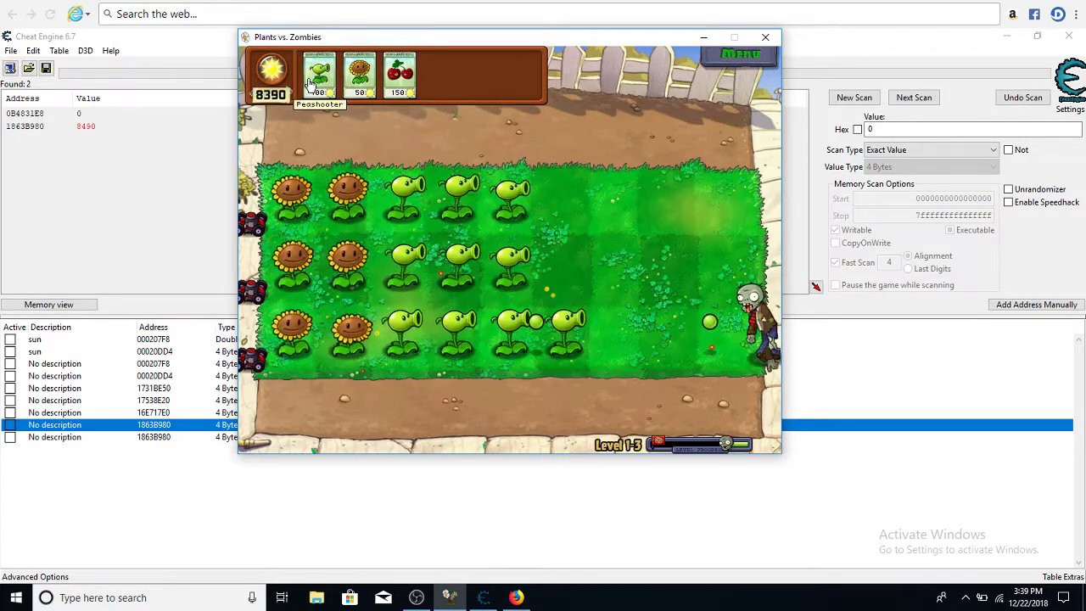
{"action": "left_click", "coordinate": [319, 75]}
{"action": "left_click", "coordinate": [566, 259]}
{"action": "left_click", "coordinate": [320, 75]}
{"action": "left_click", "coordinate": [564, 195]}
{"action": "left_click", "coordinate": [320, 75]}
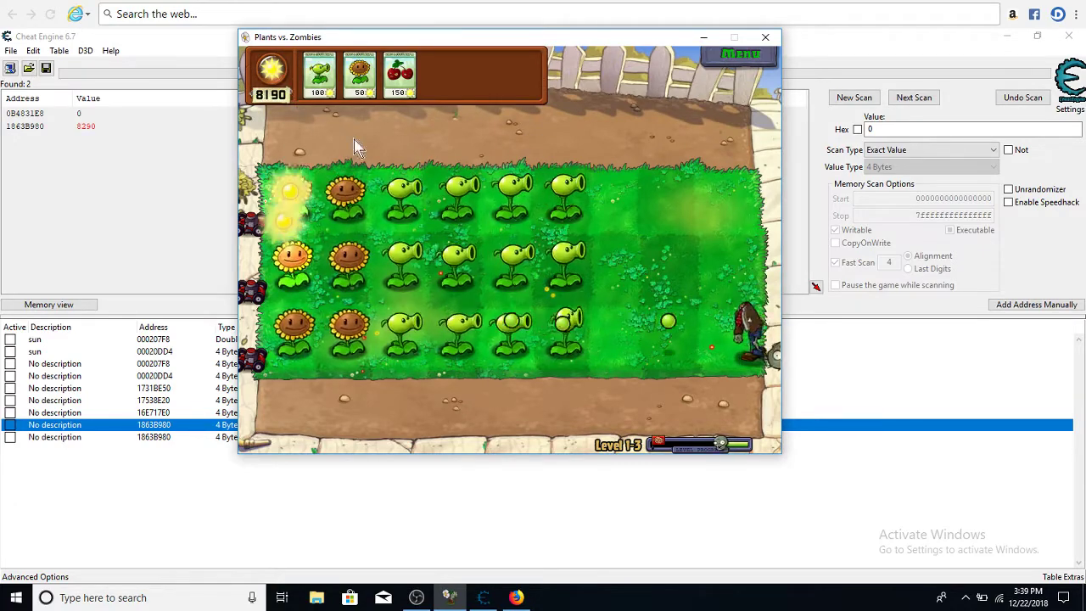
{"action": "left_click", "coordinate": [623, 258]}
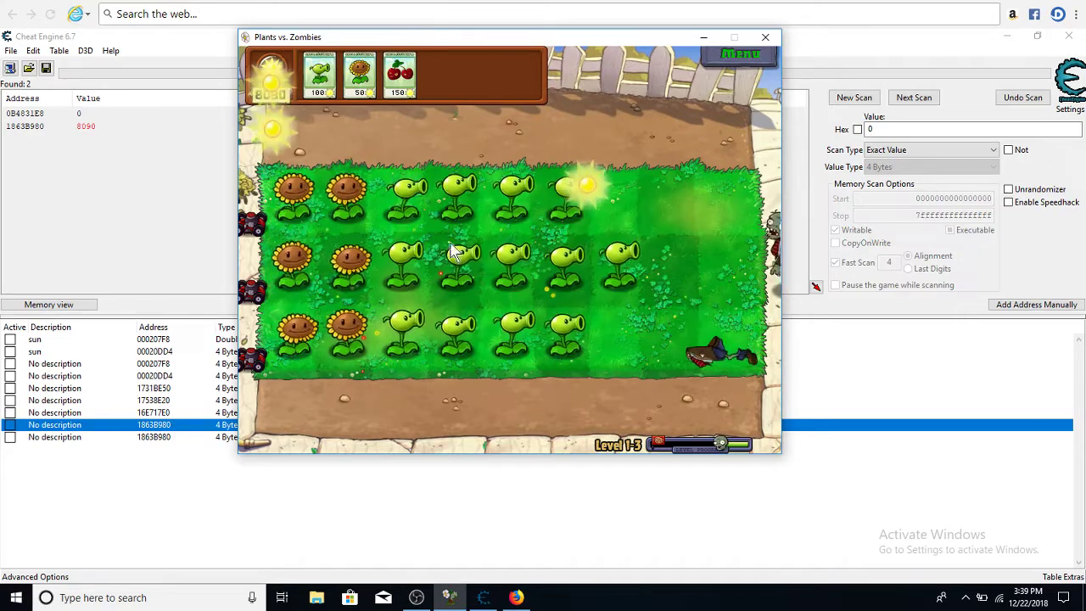
Fill the remaining right-side tiles with peashooters, leaving sun at 7790, then switch to Cheat Engine to pause.
{"action": "left_click", "coordinate": [575, 216]}
{"action": "left_click", "coordinate": [320, 75]}
{"action": "left_click", "coordinate": [678, 259]}
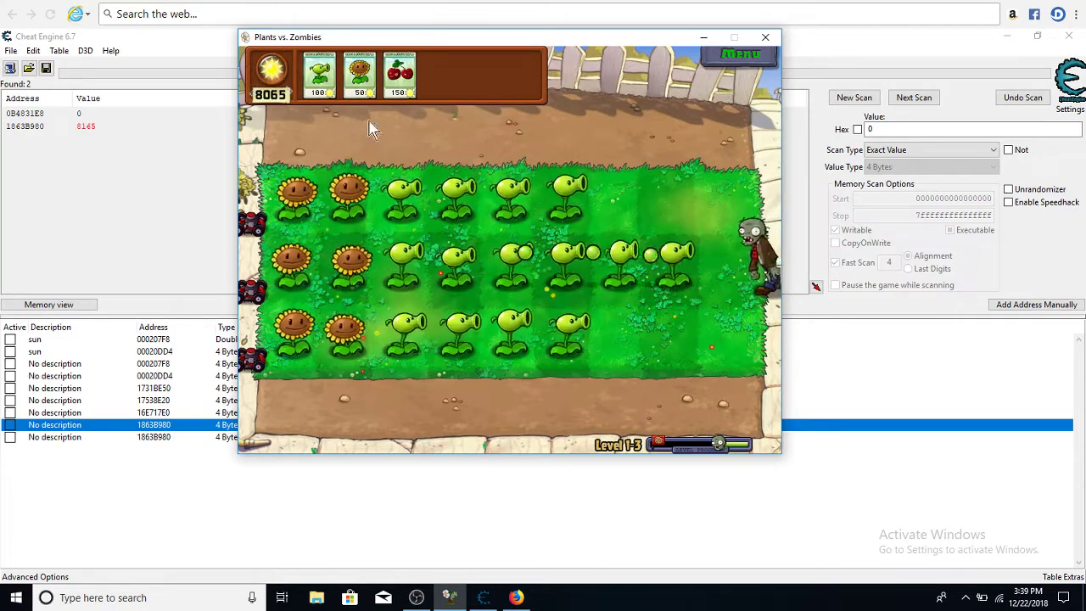
{"action": "left_click", "coordinate": [335, 85]}
{"action": "left_click", "coordinate": [619, 197]}
{"action": "left_click", "coordinate": [320, 74]}
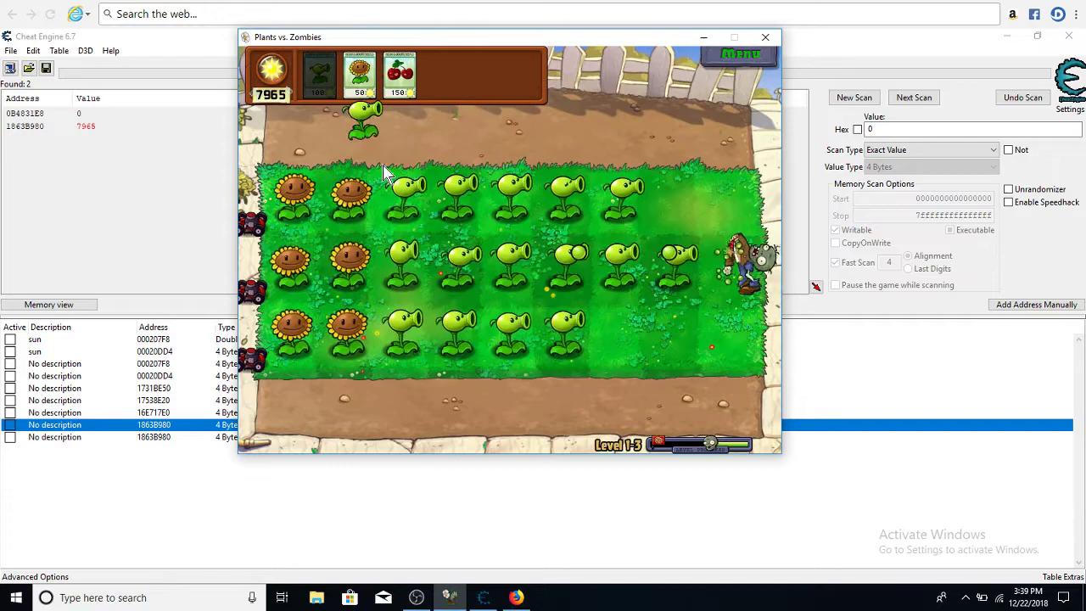
{"action": "left_click", "coordinate": [611, 326]}
{"action": "left_click", "coordinate": [611, 326]}
{"action": "left_click", "coordinate": [320, 74]}
{"action": "left_click", "coordinate": [676, 331]}
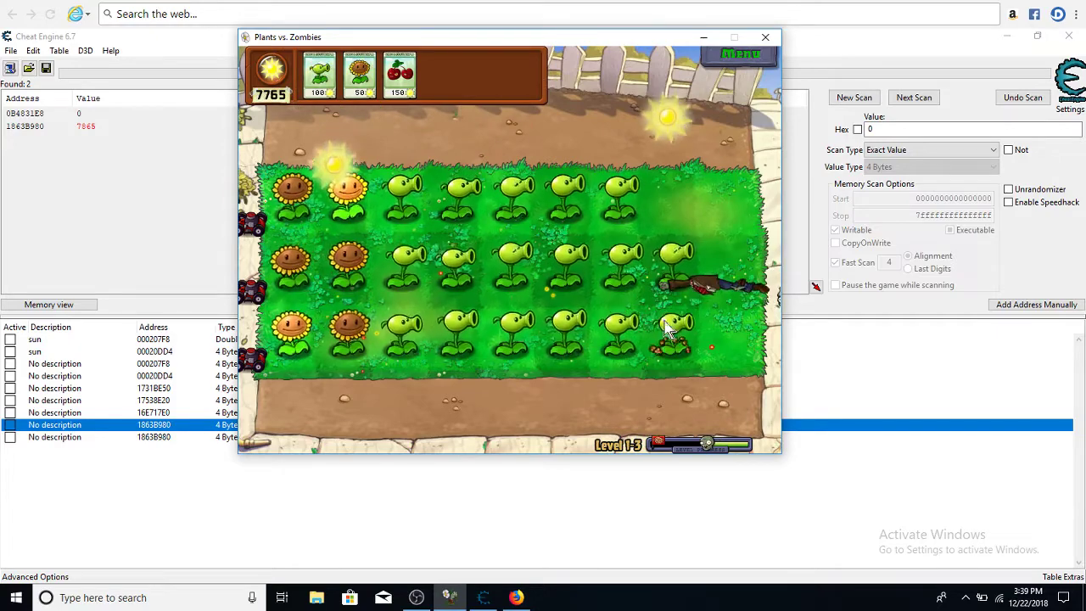
{"action": "left_click", "coordinate": [348, 204]}
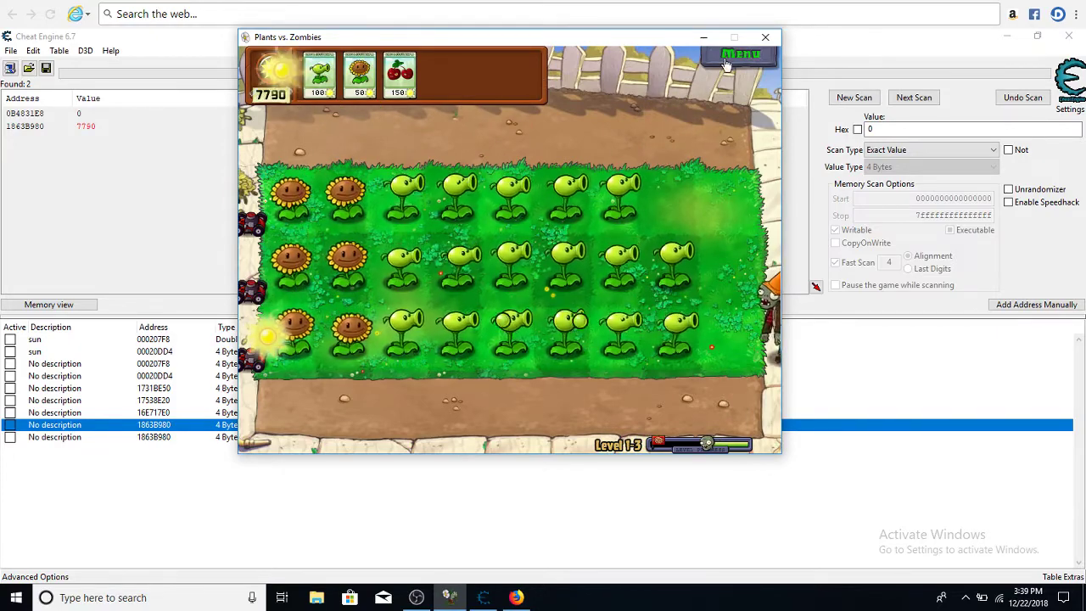
{"action": "left_click", "coordinate": [227, 113]}
Change the stored sun value at 1863B980 from 7790 to 9999999 and bring the game back to the top.
{"action": "mouse_move", "coordinate": [369, 36]}
{"action": "left_mouse_down"}
{"action": "mouse_move", "coordinate": [612, 144]}
{"action": "mouse_move", "coordinate": [701, 238]}
{"action": "left_mouse_up"}
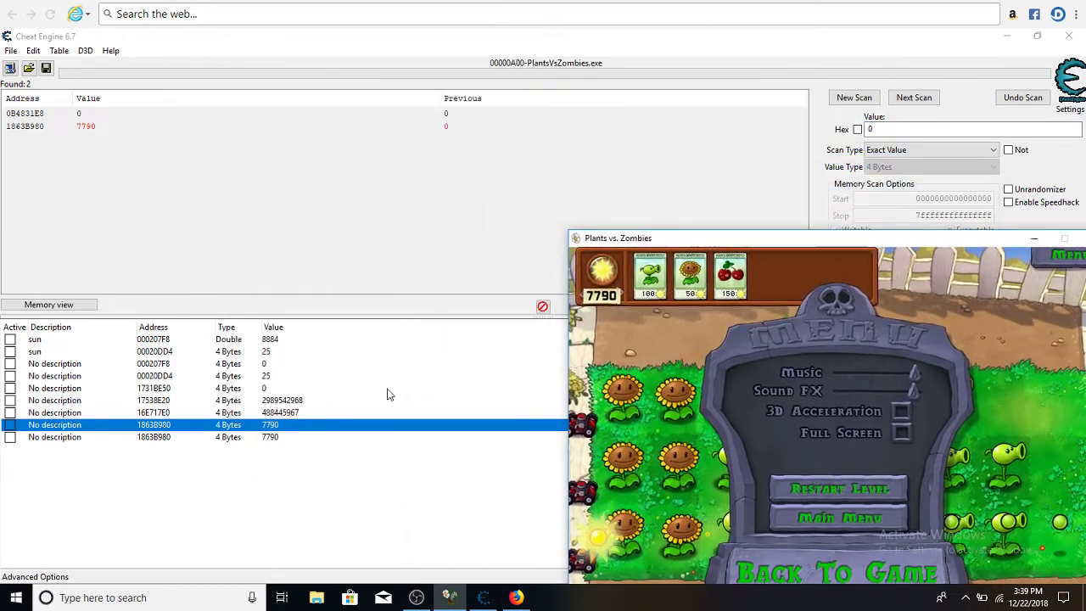
{"action": "left_click", "coordinate": [274, 424]}
{"action": "double_click", "coordinate": [274, 426]}
{"action": "type", "text": "9999999"}
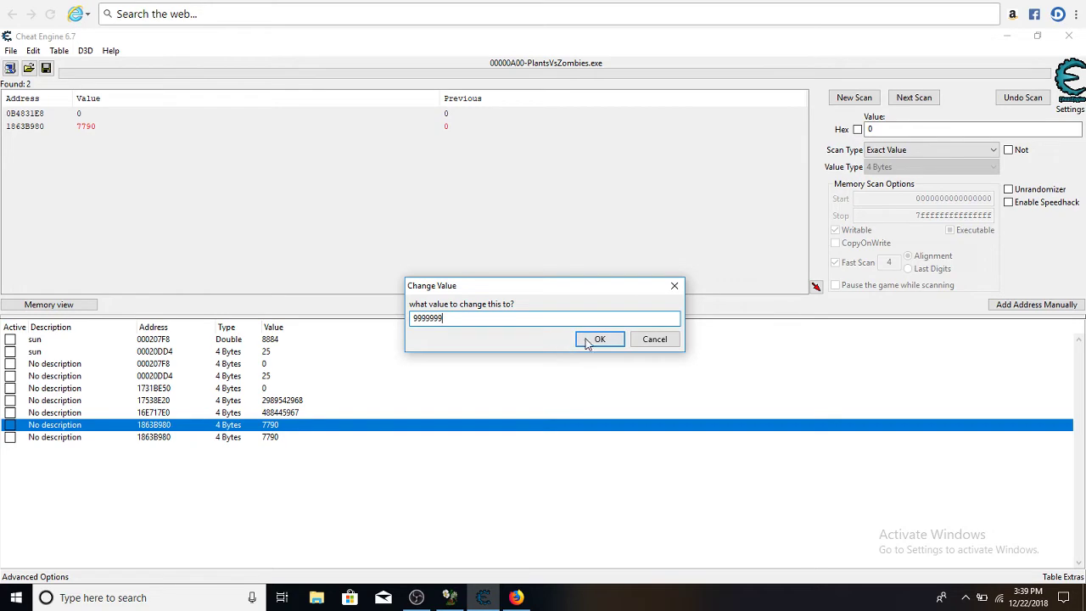
{"action": "left_click", "coordinate": [587, 341]}
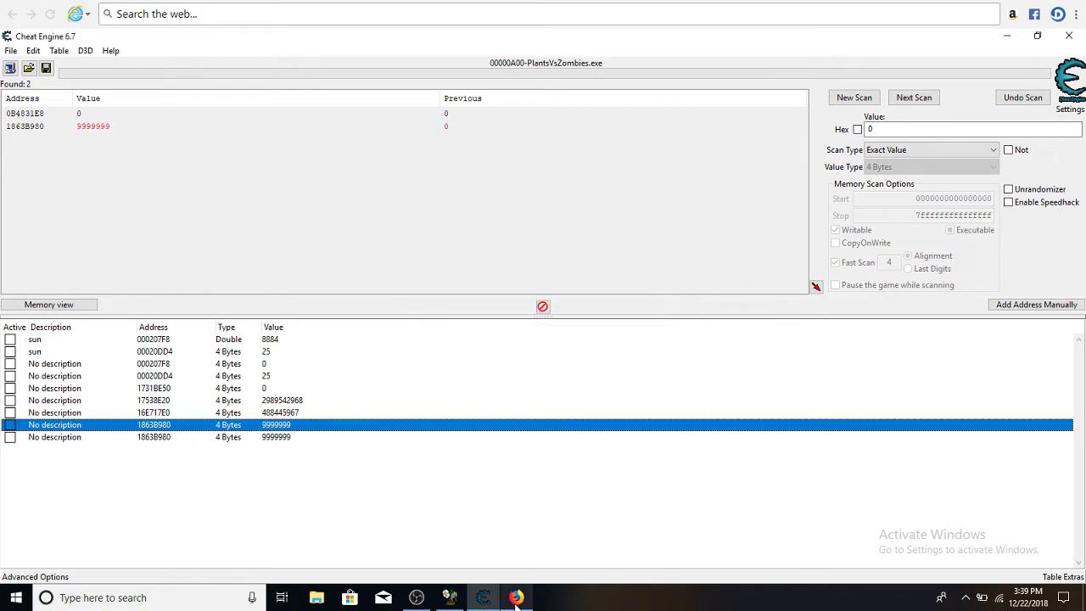
{"action": "left_click", "coordinate": [448, 601]}
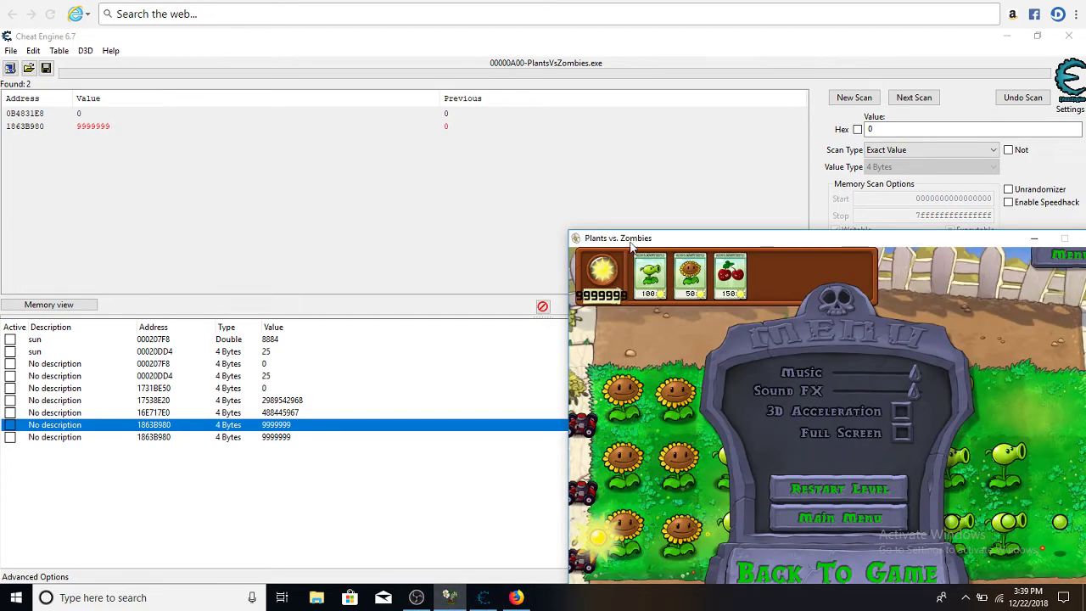
{"action": "mouse_move", "coordinate": [632, 246]}
{"action": "left_mouse_down"}
{"action": "mouse_move", "coordinate": [476, 88]}
{"action": "mouse_move", "coordinate": [400, 45]}
{"action": "left_mouse_up"}
Resume the game, plant a peashooter on the top row and a cherry bomb by the bottom-row zombie, collecting sun.
{"action": "left_click", "coordinate": [546, 396]}
{"action": "left_click", "coordinate": [365, 335]}
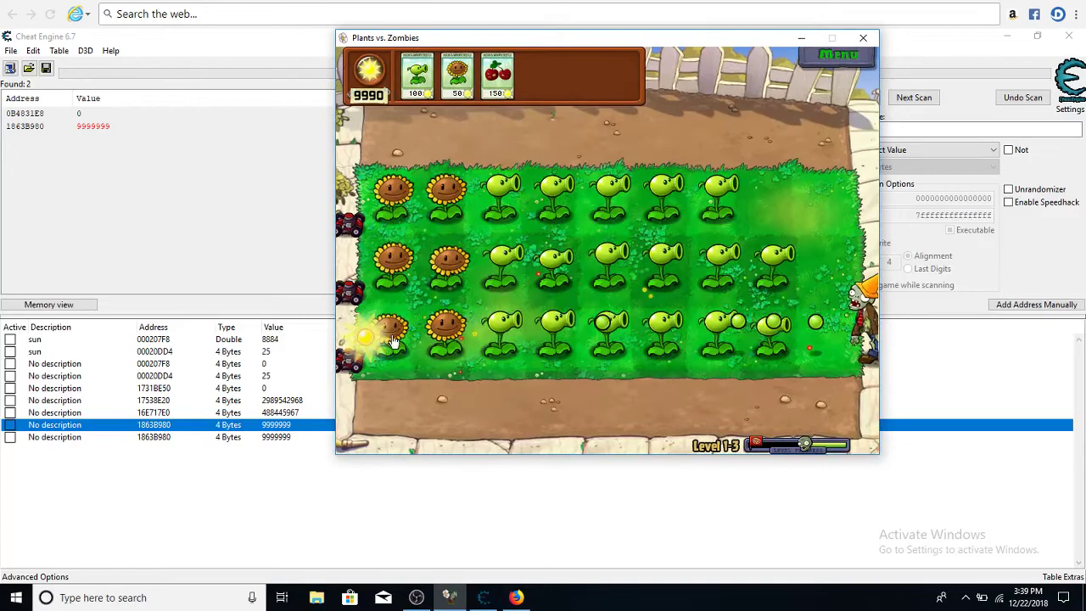
{"action": "left_click", "coordinate": [416, 75]}
{"action": "left_click", "coordinate": [774, 193]}
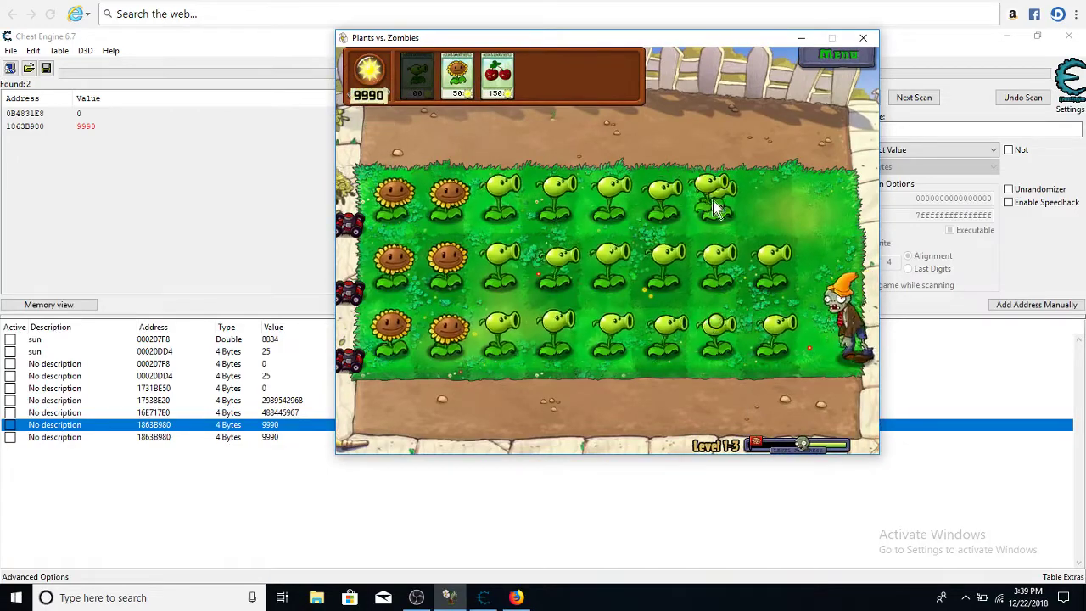
{"action": "left_click", "coordinate": [497, 75]}
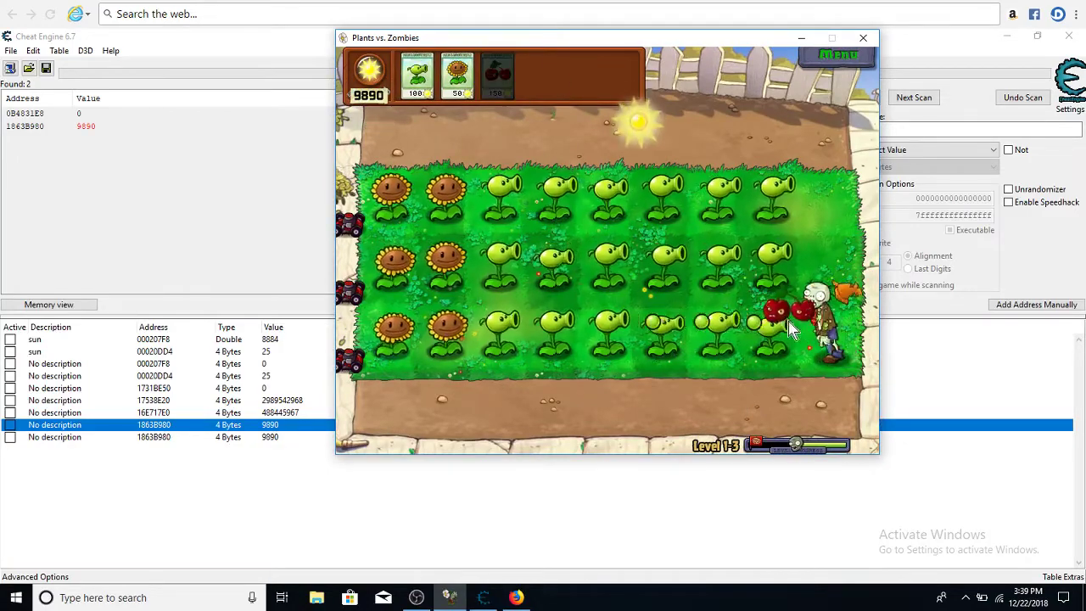
{"action": "left_click", "coordinate": [821, 333]}
{"action": "left_click", "coordinate": [637, 166]}
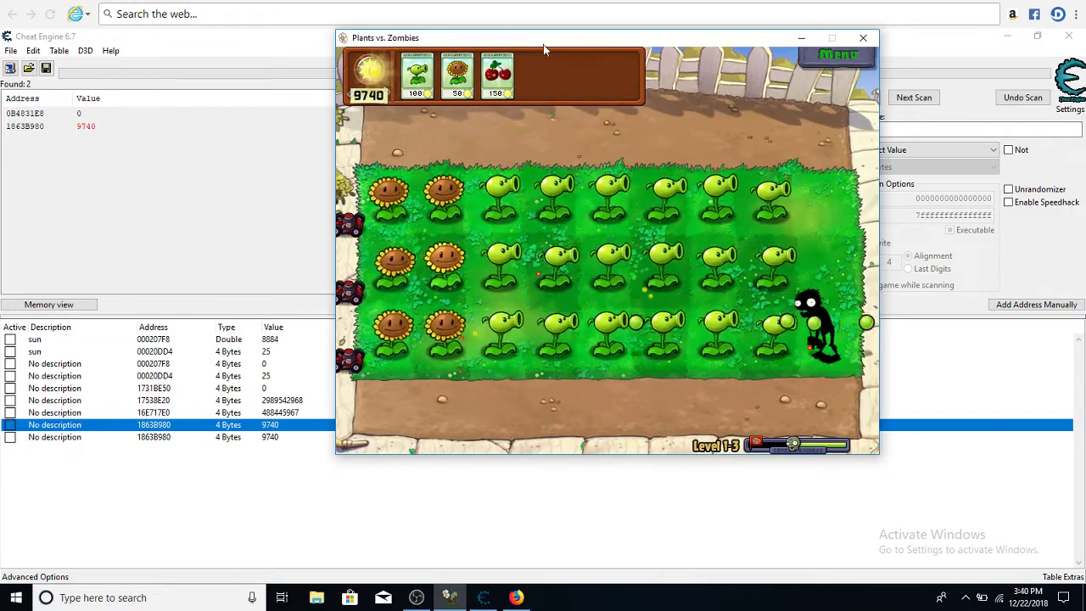
Shift the game window, then plant another cherry bomb at the top row's right end and grab the falling sun.
{"action": "left_click_drag", "start_coordinate": [558, 39], "coordinate": [504, 59]}
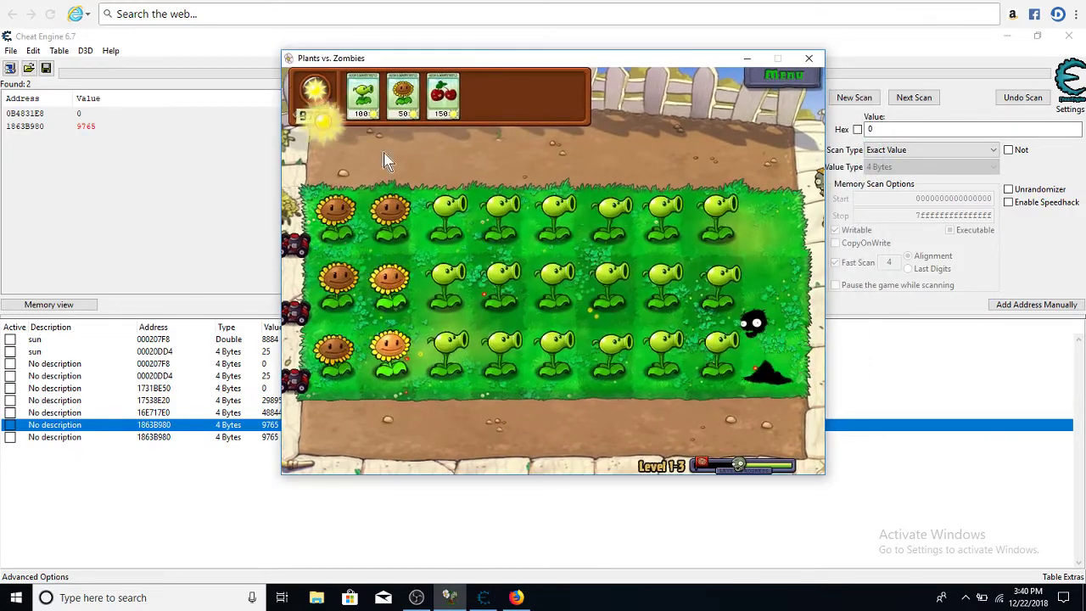
{"action": "left_click", "coordinate": [443, 93]}
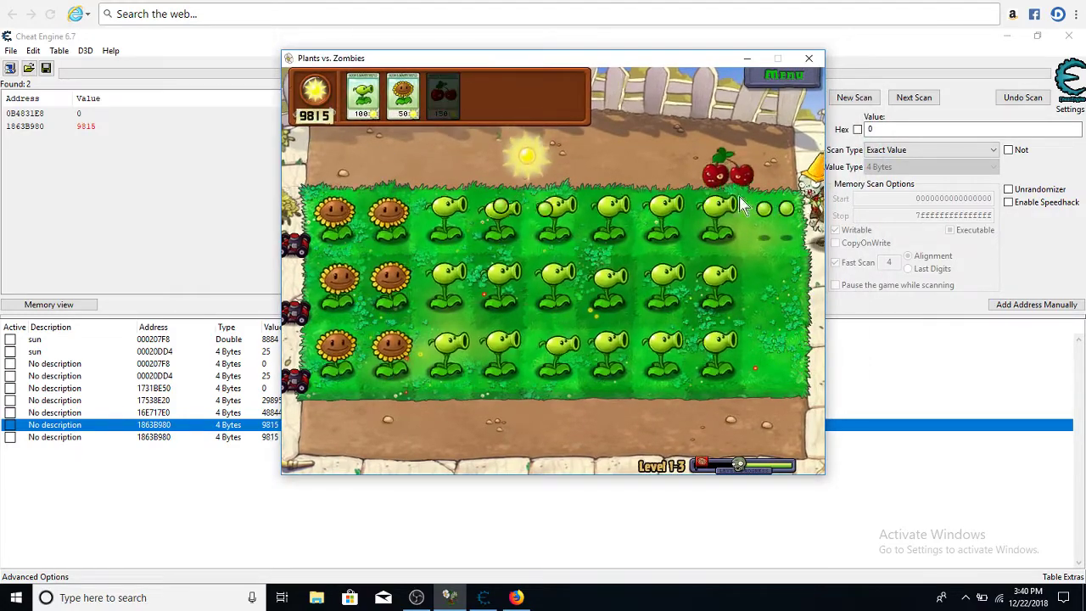
{"action": "left_click", "coordinate": [767, 213]}
{"action": "left_click", "coordinate": [443, 155]}
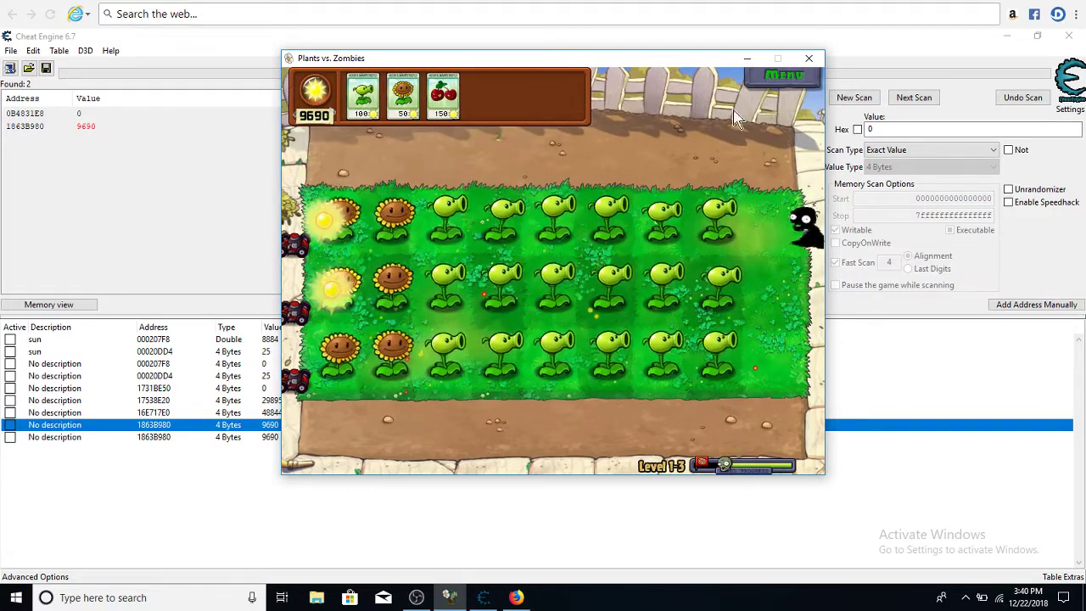
Pause the game at 9690 sun, move its window up-left, and bring OBS Studio to the front.
{"action": "left_click", "coordinate": [757, 77]}
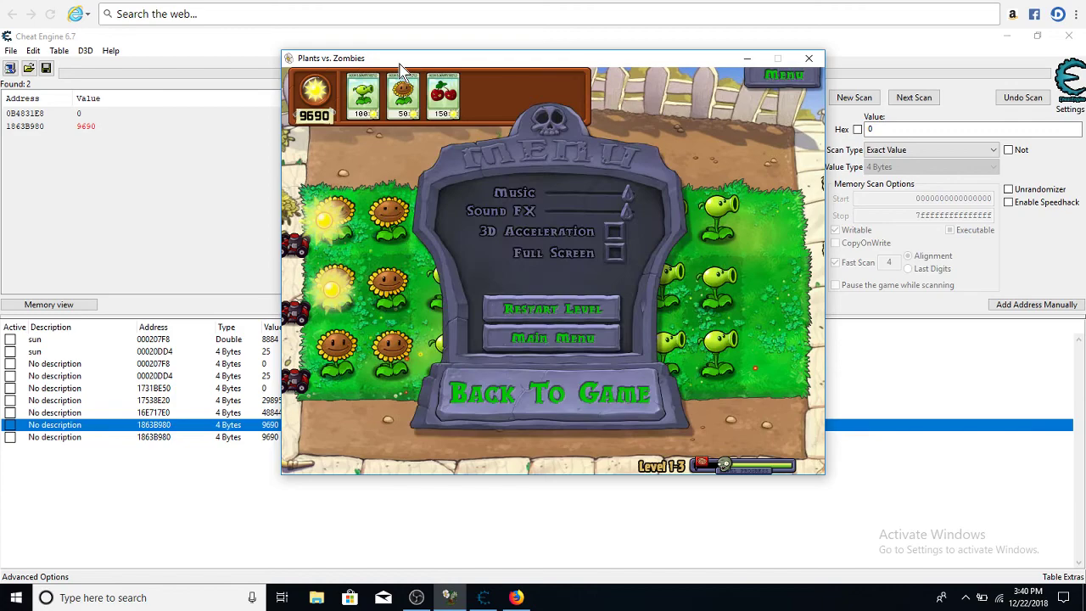
{"action": "mouse_move", "coordinate": [392, 62]}
{"action": "left_mouse_down"}
{"action": "mouse_move", "coordinate": [725, 241]}
{"action": "mouse_move", "coordinate": [4, 157]}
{"action": "mouse_move", "coordinate": [216, 42]}
{"action": "left_mouse_up"}
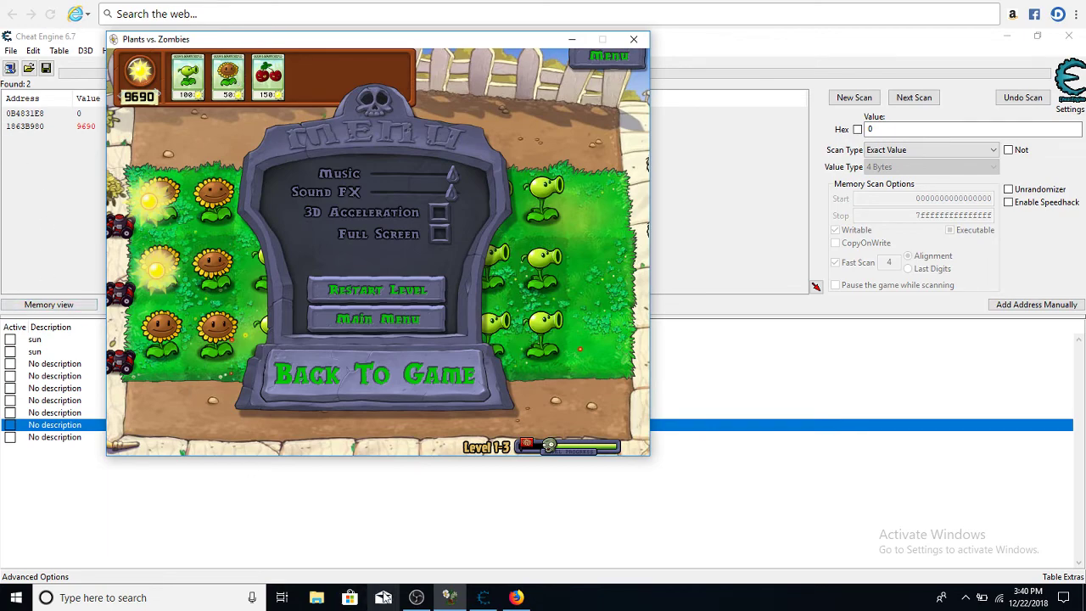
{"action": "left_click", "coordinate": [416, 597]}
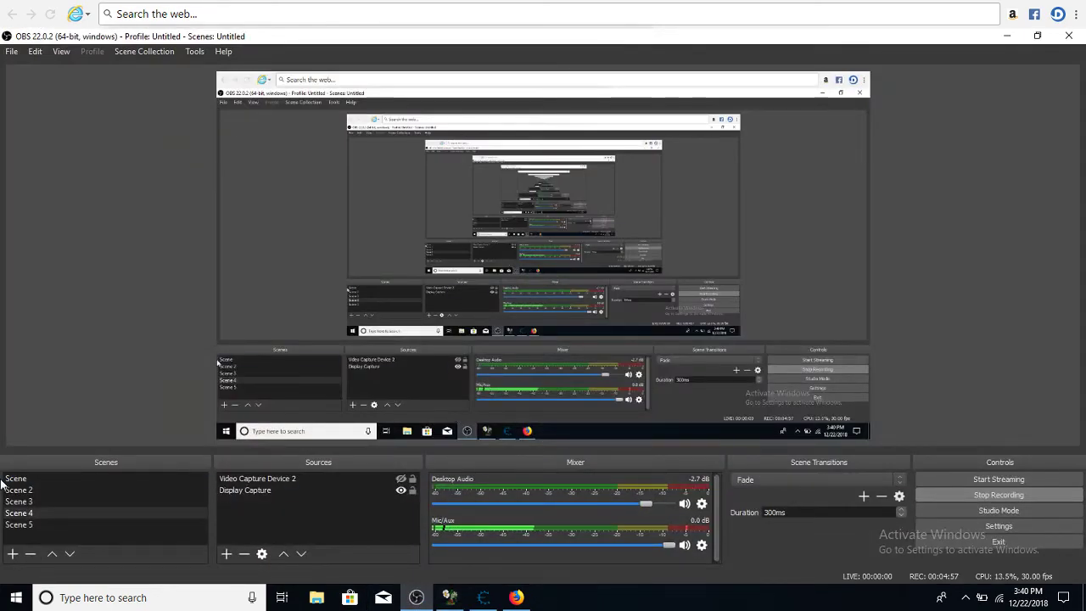